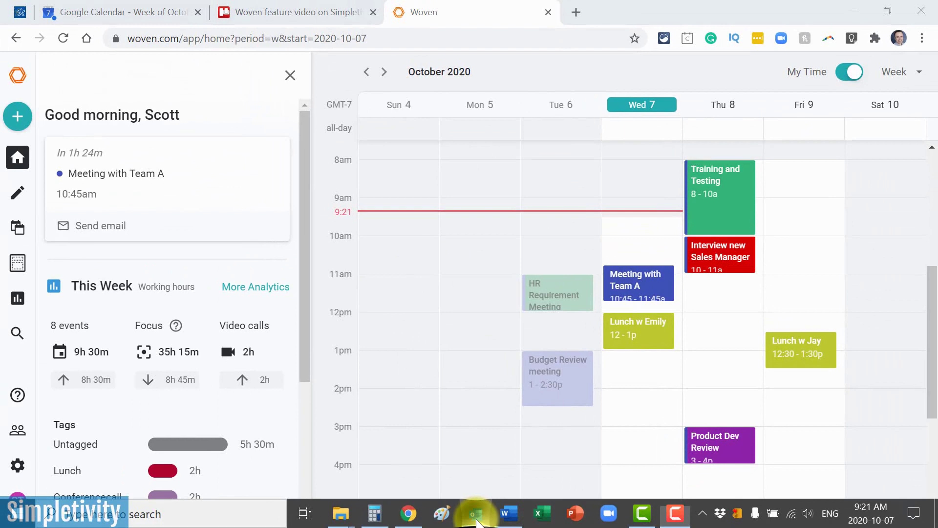
- Switch between the Outlook and Woven calendars, looking at Thursday afternoon slots in Outlook
{"action": "left_click", "coordinate": [475, 514]}
{"action": "left_click", "coordinate": [658, 317]}
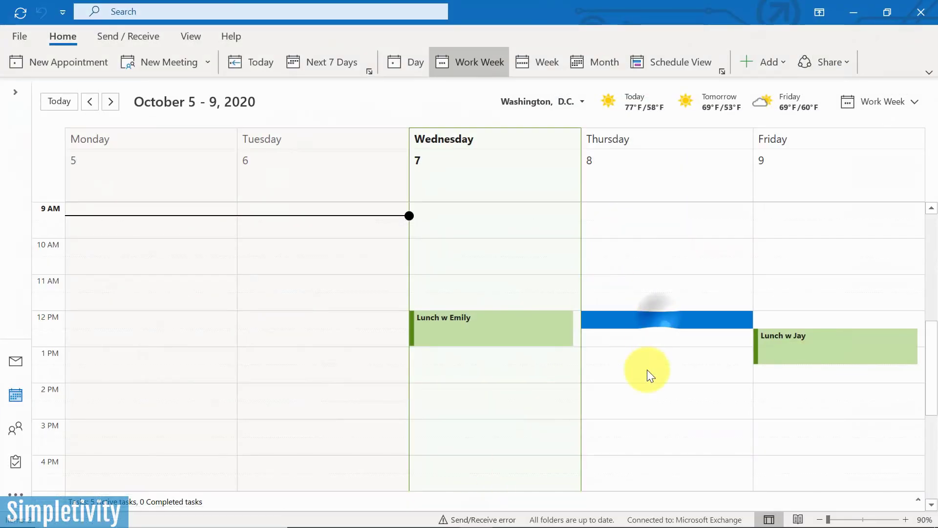
{"action": "left_click", "coordinate": [646, 371]}
{"action": "mouse_move", "coordinate": [513, 523]}
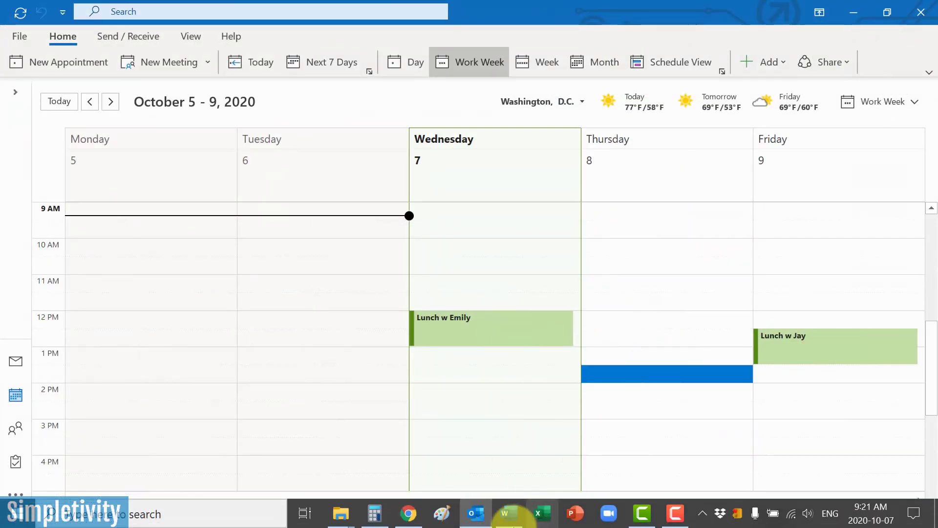
{"action": "left_click", "coordinate": [408, 513]}
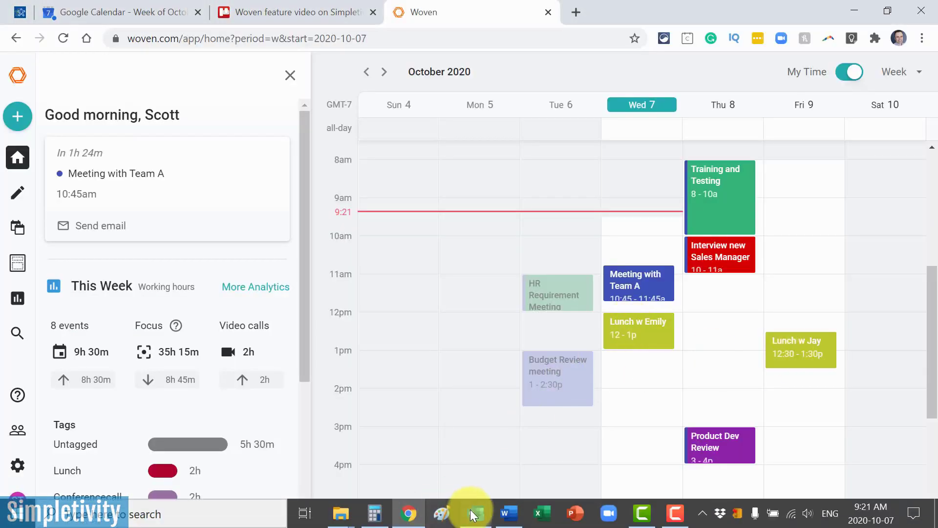
{"action": "left_click", "coordinate": [473, 513]}
- Create the Outlook appointment 'Test Event from Outlook' on Wednesday 2:00–3:00 PM and save it
{"action": "left_click", "coordinate": [465, 388]}
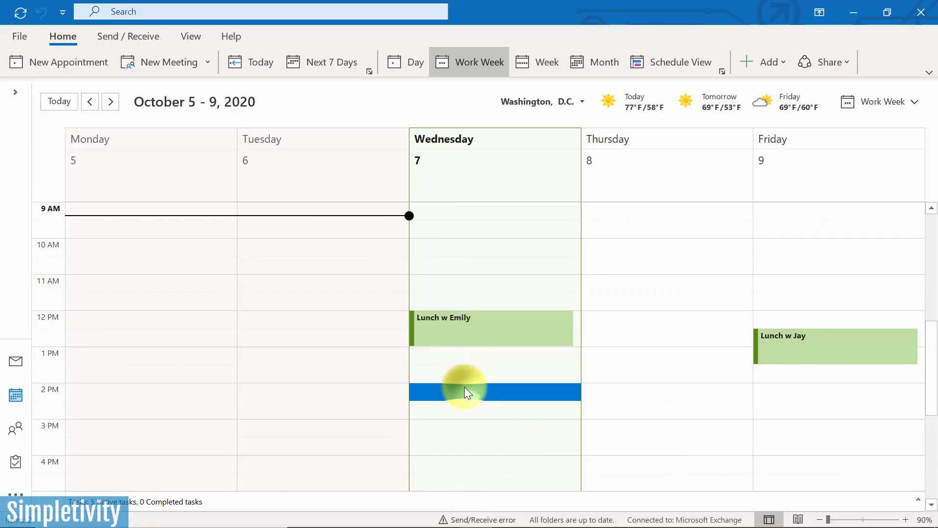
{"action": "double_click", "coordinate": [459, 391]}
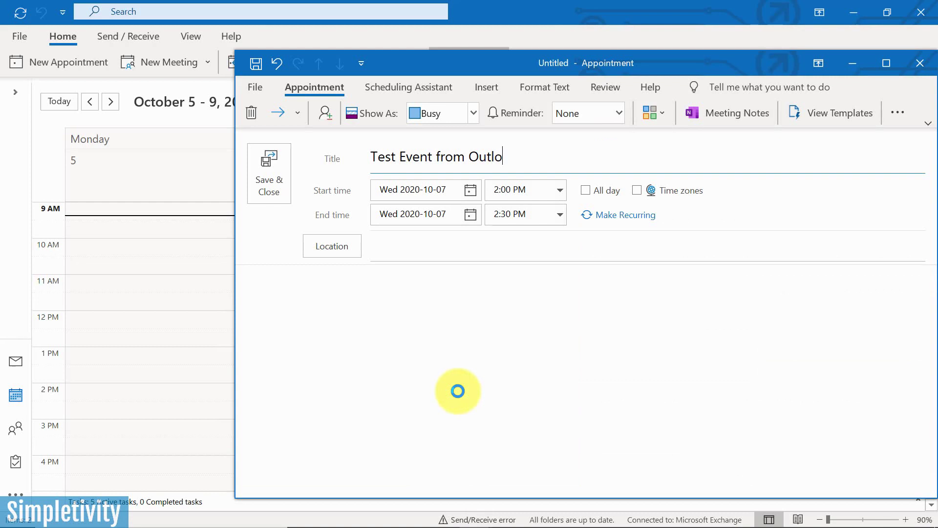
{"action": "type", "text": "Test Event from Outlook"}
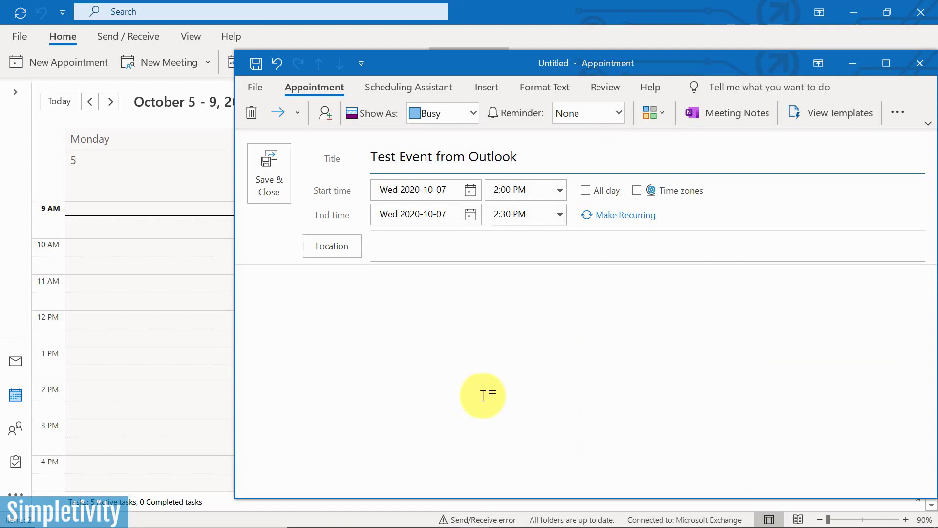
{"action": "left_click", "coordinate": [560, 215]}
{"action": "left_click", "coordinate": [520, 259]}
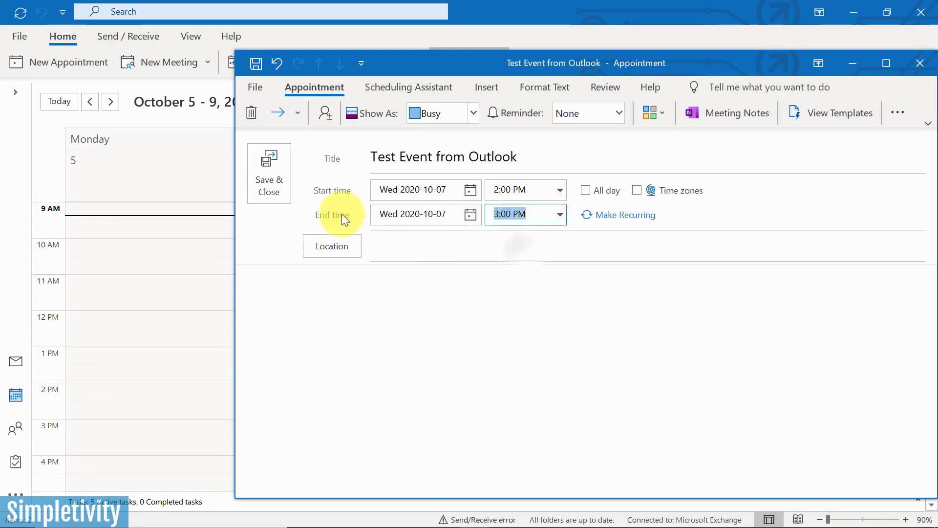
{"action": "left_click", "coordinate": [276, 176]}
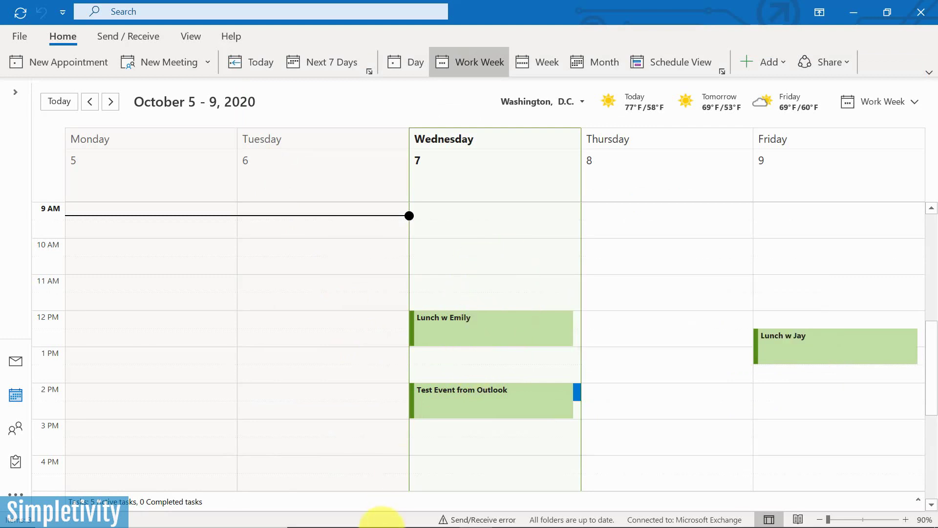
- In Woven, drag Test Event from Outlook to Thursday, October 8, 1–2 PM, then check Outlook
{"action": "left_click", "coordinate": [409, 518]}
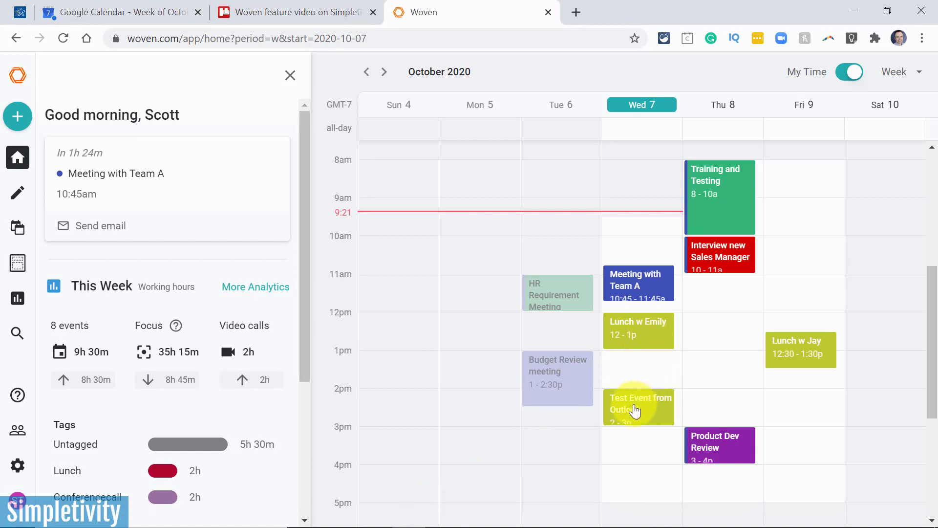
{"action": "left_click_drag", "start_coordinate": [634, 411], "coordinate": [719, 366]}
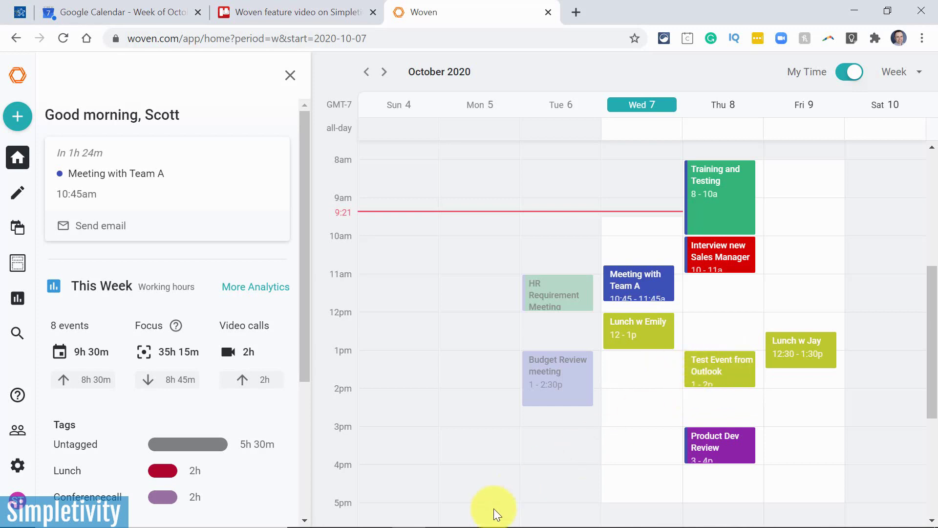
{"action": "left_click", "coordinate": [475, 513]}
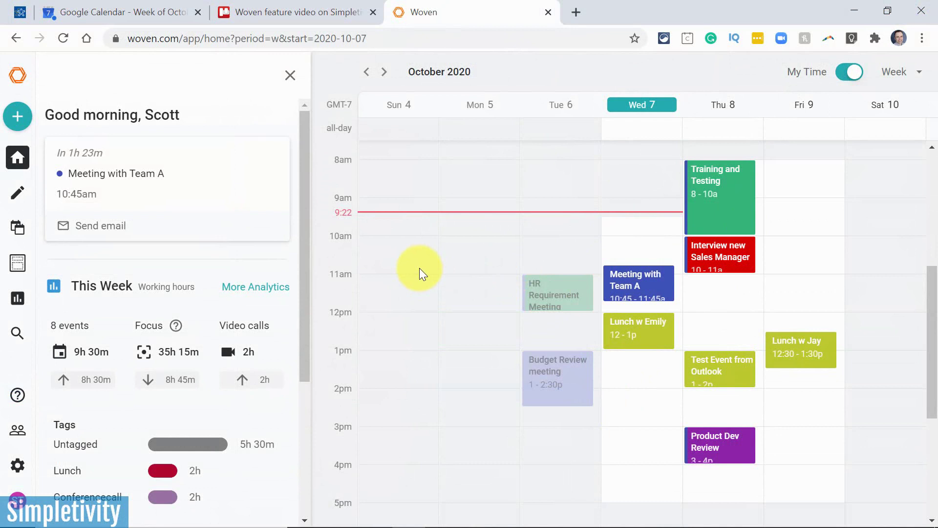
- Add a new event template named 'Client Review Meeting' from the Templates sidebar
{"action": "left_click", "coordinate": [17, 263]}
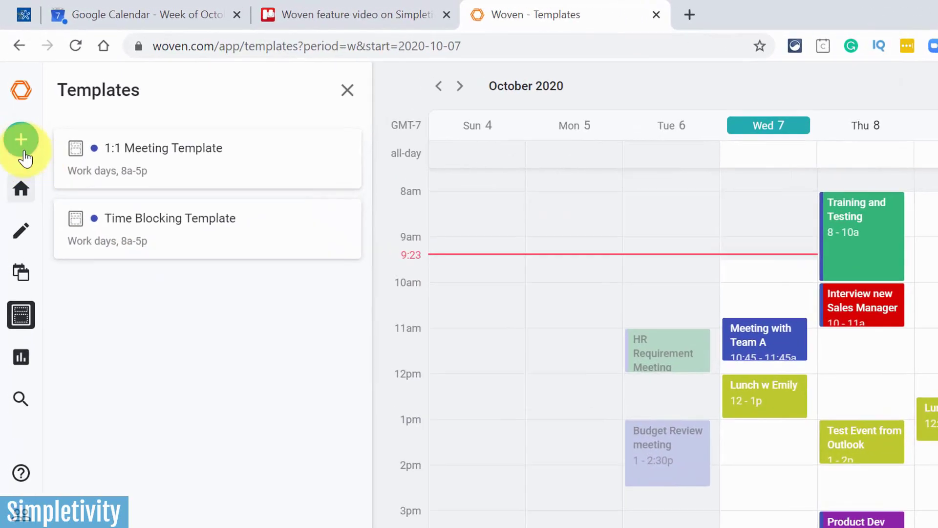
{"action": "left_click", "coordinate": [17, 117]}
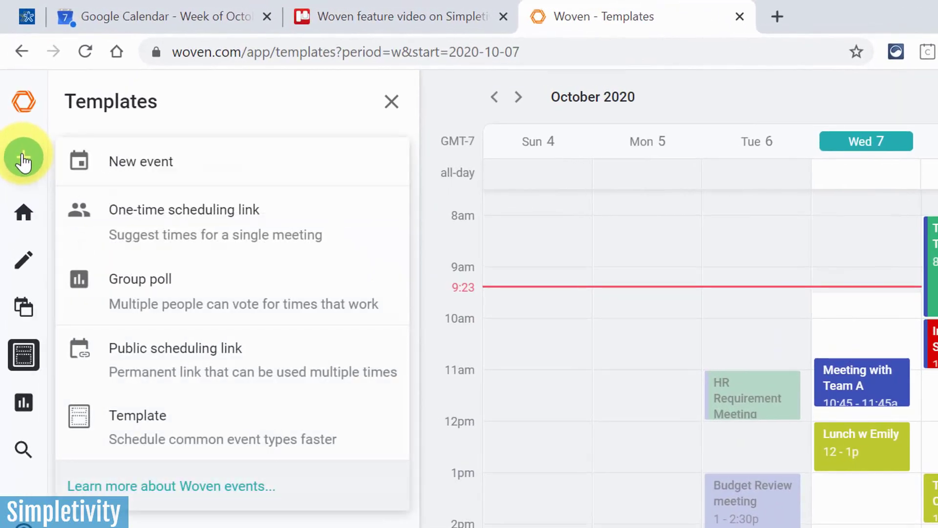
{"action": "left_click", "coordinate": [164, 431]}
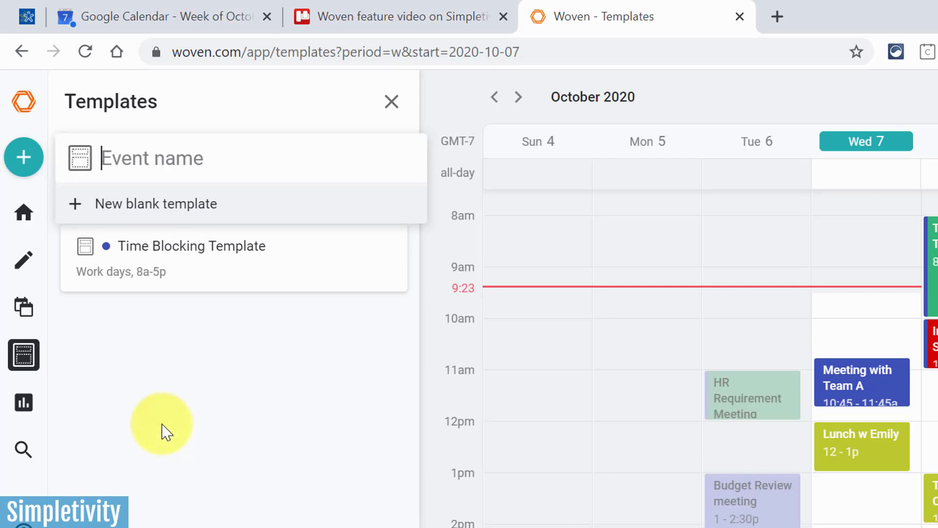
{"action": "type", "text": "Client Review Meeting"}
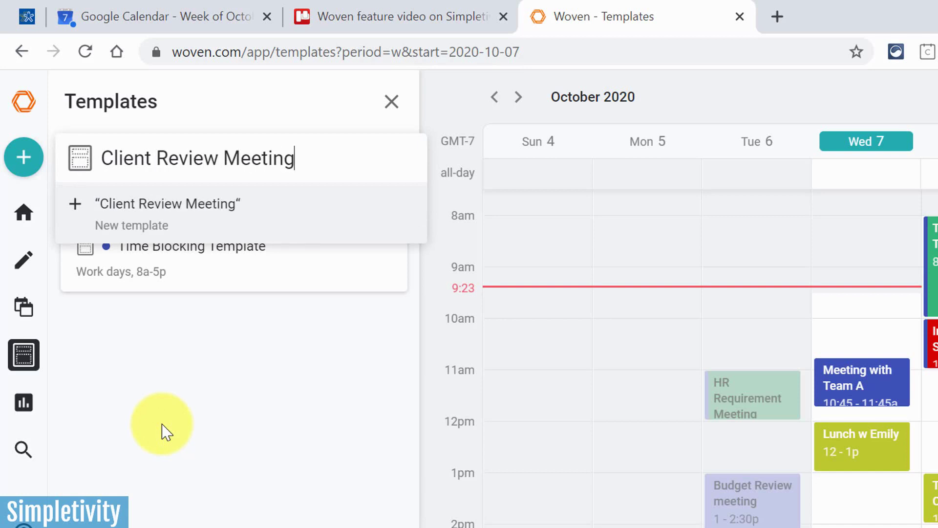
{"action": "key", "text": "Return"}
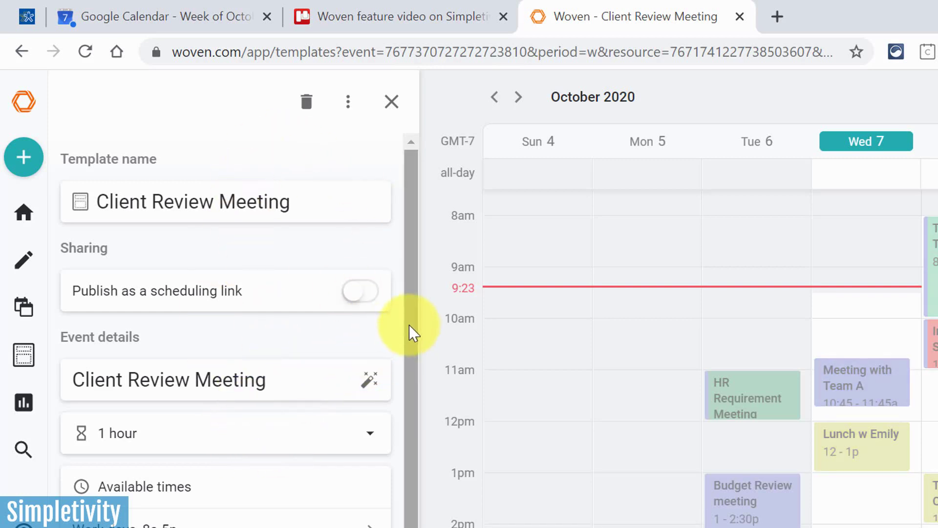
- Change the Client Review Meeting duration from 1 hour to 1 hour, 30 minutes
{"action": "left_click_drag", "start_coordinate": [409, 327], "coordinate": [406, 307]}
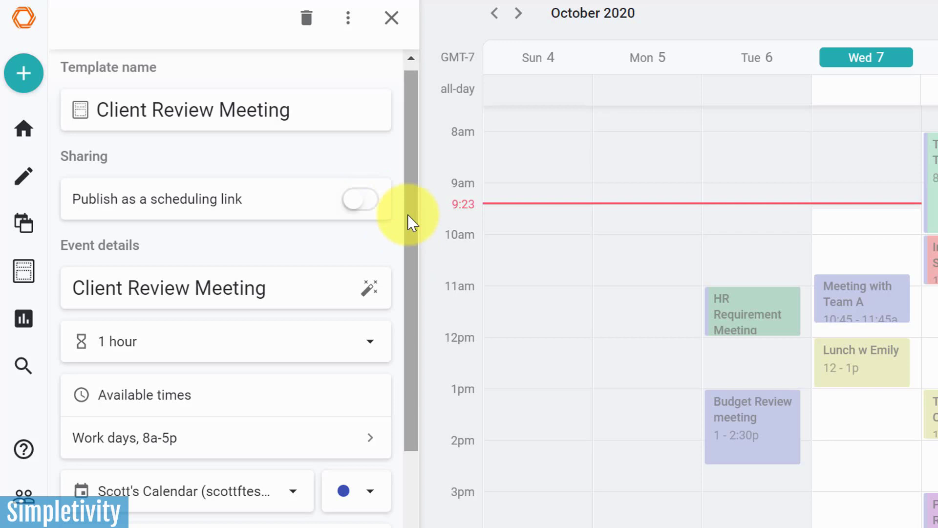
{"action": "left_click_drag", "start_coordinate": [410, 227], "coordinate": [406, 330]}
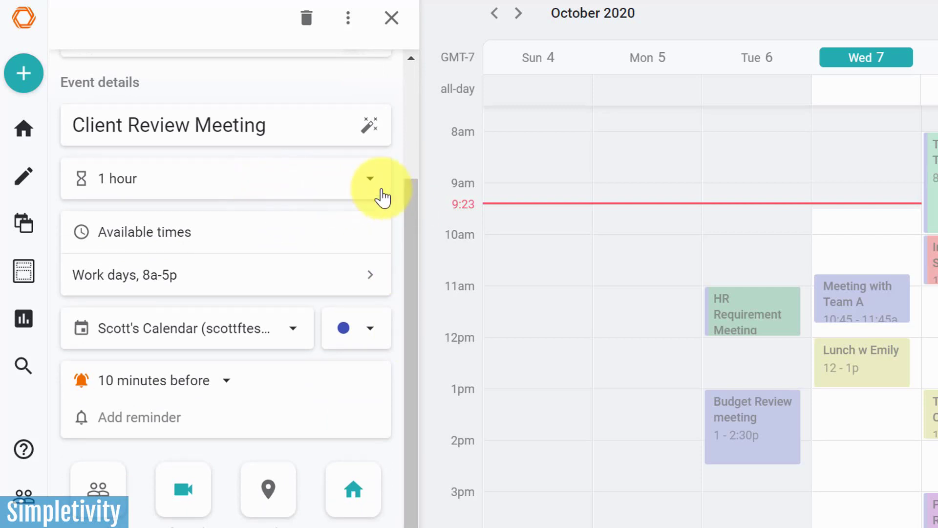
{"action": "left_click", "coordinate": [360, 185]}
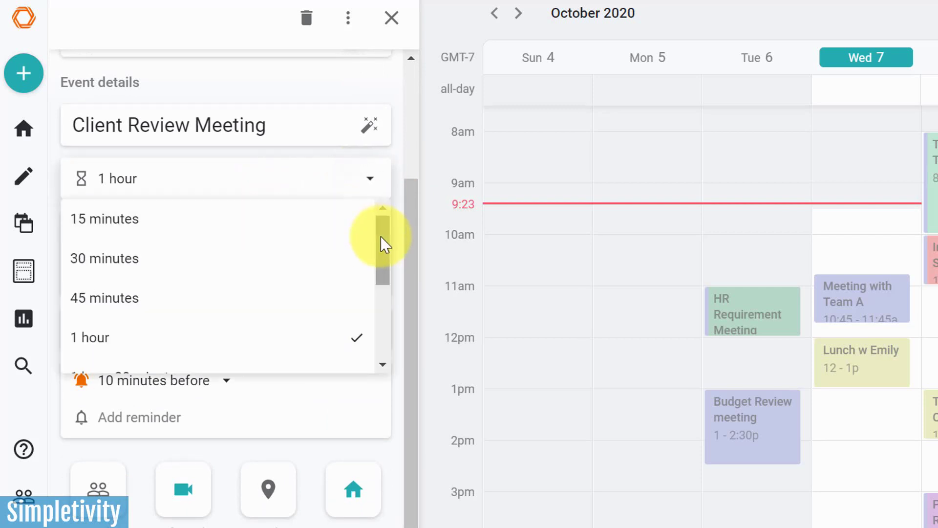
{"action": "left_click_drag", "start_coordinate": [379, 243], "coordinate": [381, 259]}
{"action": "left_click", "coordinate": [135, 337]}
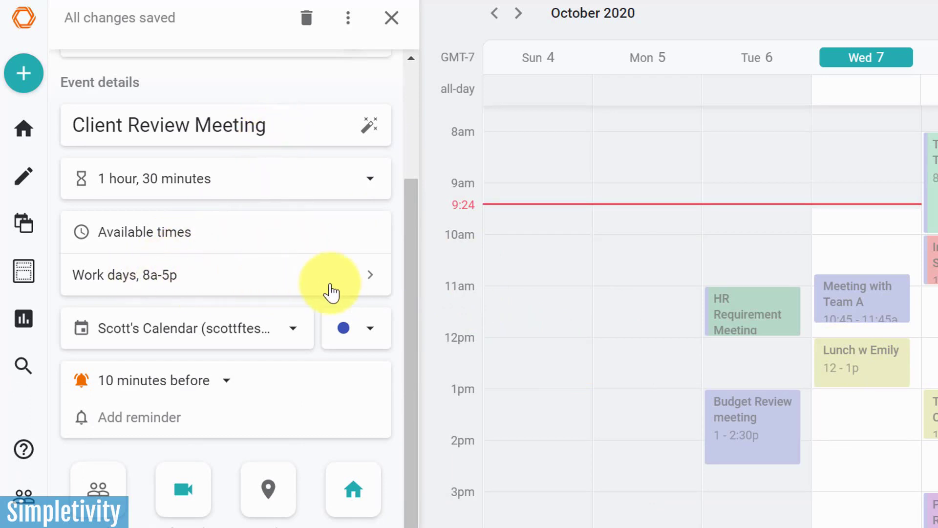
- Set the template's available times to Tuesday–Thursday, 12:00pm–5:00pm, Pacific Time (Canada)
{"action": "left_click", "coordinate": [369, 281]}
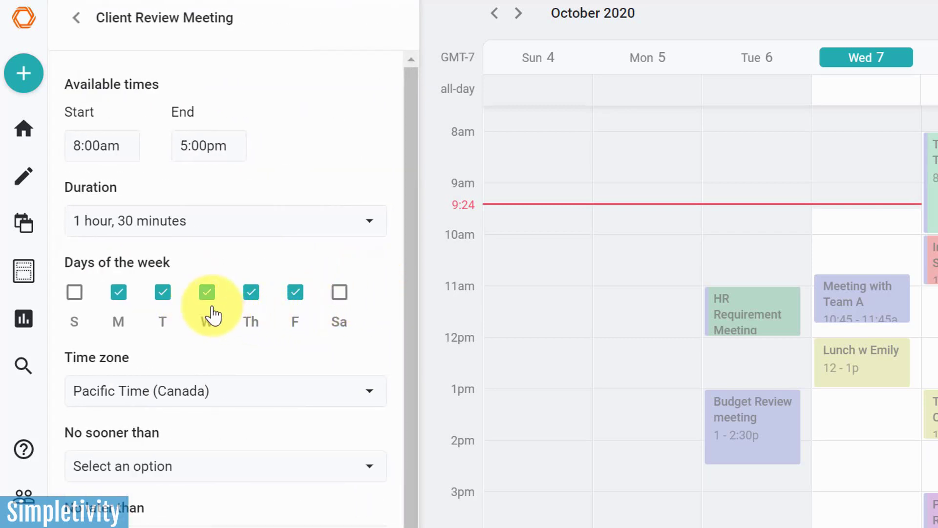
{"action": "left_click", "coordinate": [294, 296]}
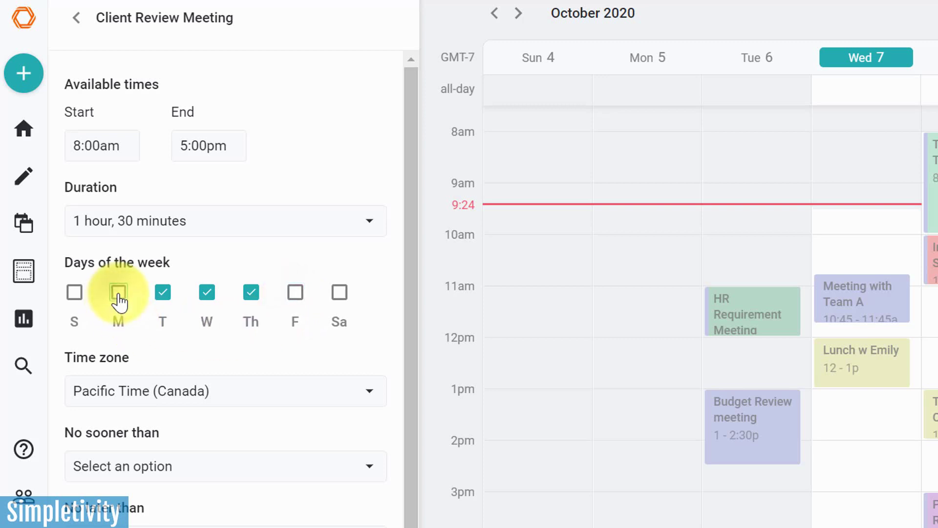
{"action": "left_click", "coordinate": [101, 146]}
{"action": "left_click_drag", "start_coordinate": [151, 210], "coordinate": [147, 248]}
{"action": "left_click", "coordinate": [92, 287]}
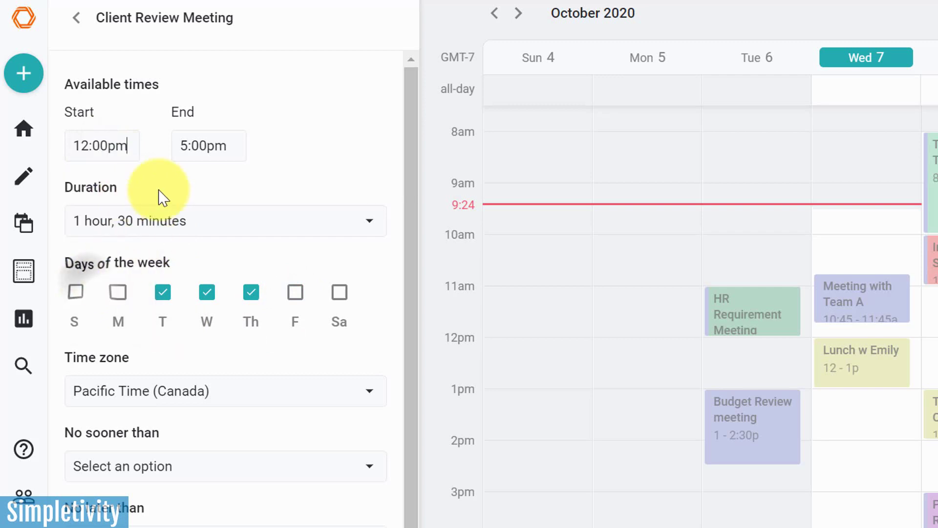
{"action": "scroll", "coordinate": [347, 266], "scroll_direction": "down", "scroll_amount": 1}
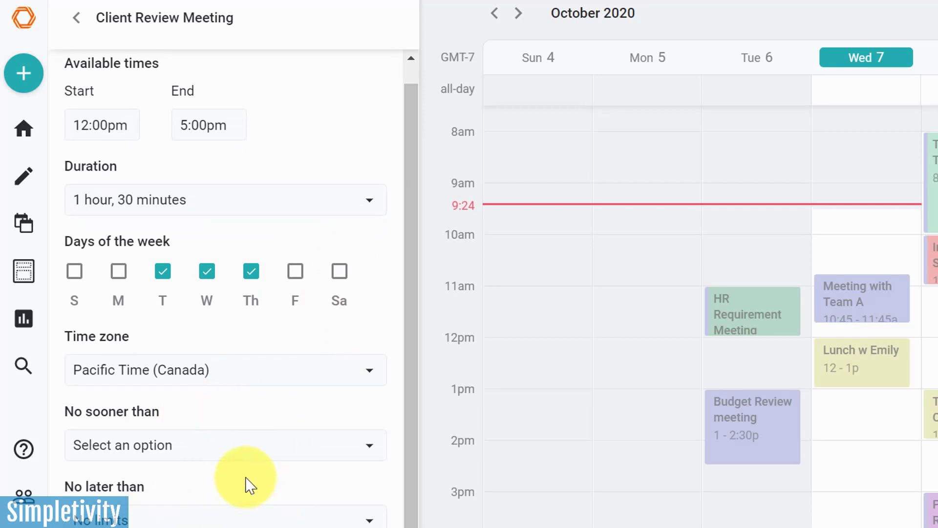
{"action": "scroll", "coordinate": [250, 486], "scroll_direction": "up", "scroll_amount": 1}
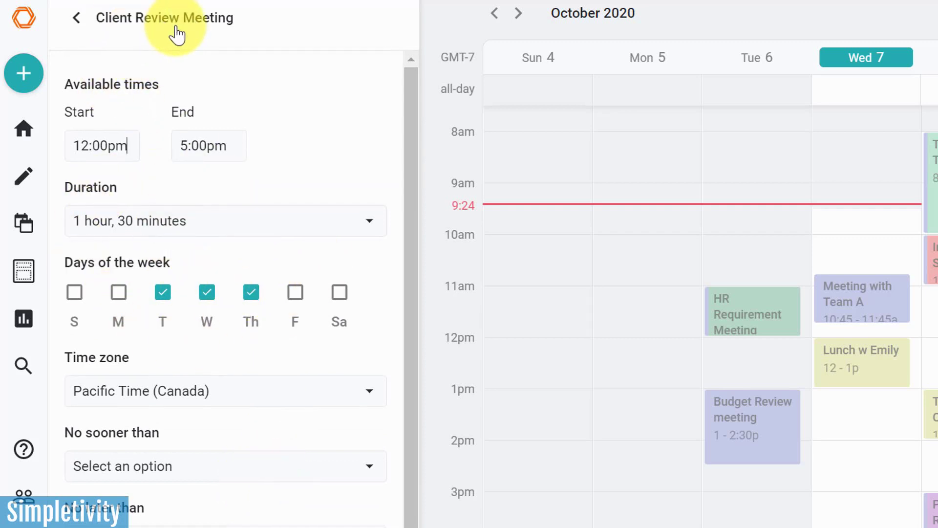
- Back in the template details, set the event colour to orange-red
{"action": "left_click", "coordinate": [79, 22]}
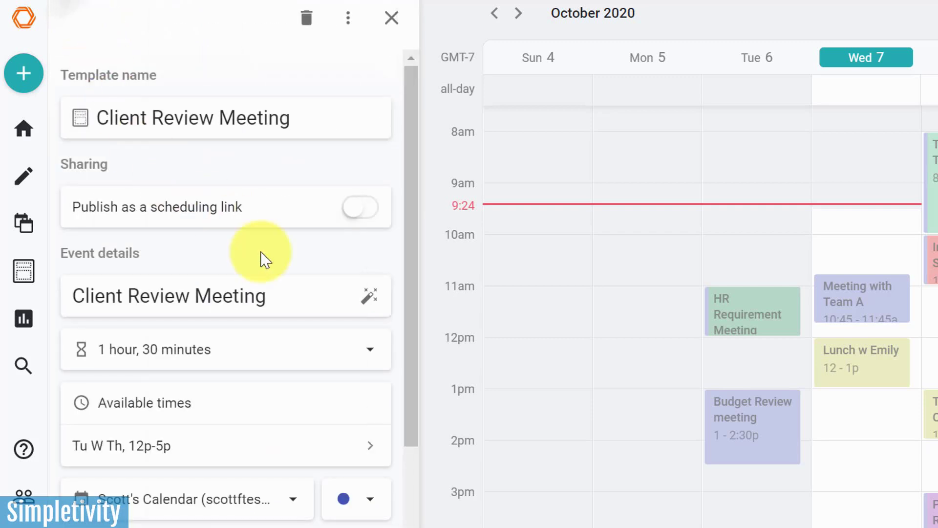
{"action": "scroll", "coordinate": [274, 273], "scroll_direction": "down", "scroll_amount": 4}
{"action": "scroll", "coordinate": [274, 278], "scroll_direction": "down", "scroll_amount": 1}
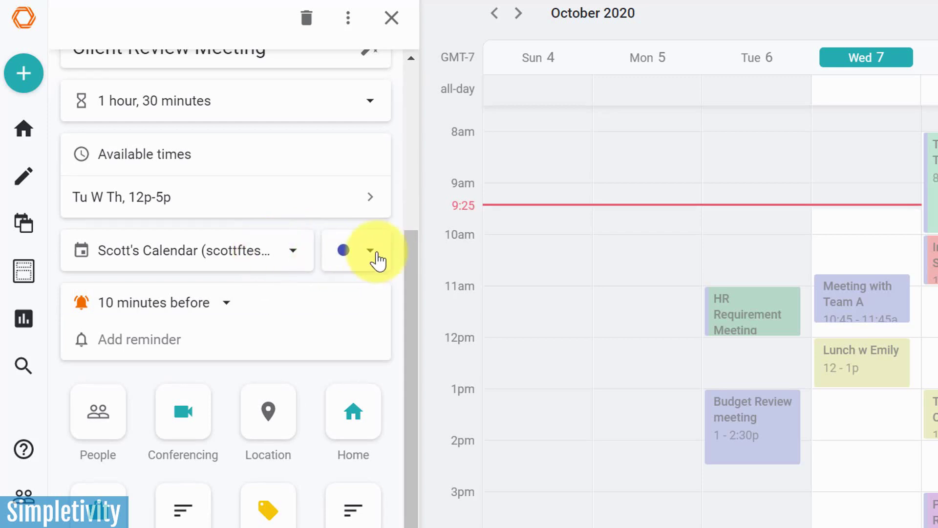
{"action": "left_click", "coordinate": [376, 255]}
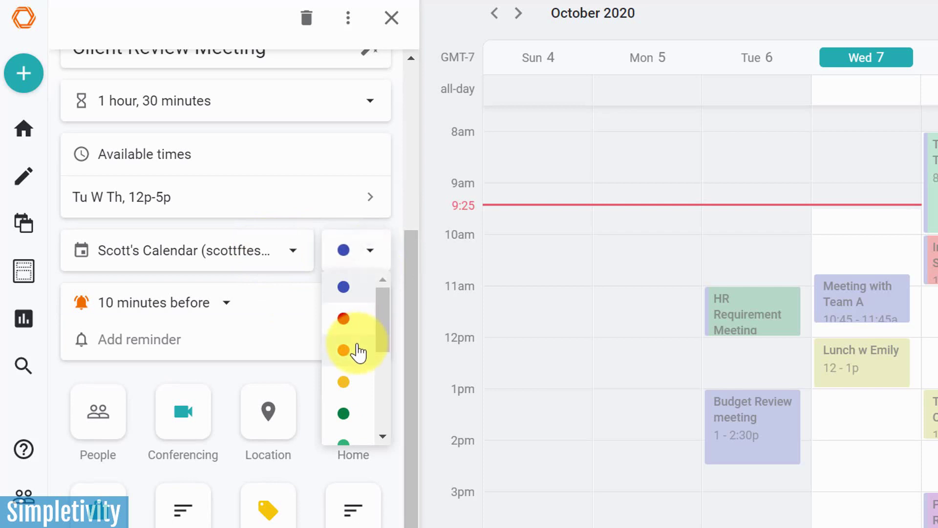
{"action": "left_click", "coordinate": [357, 357]}
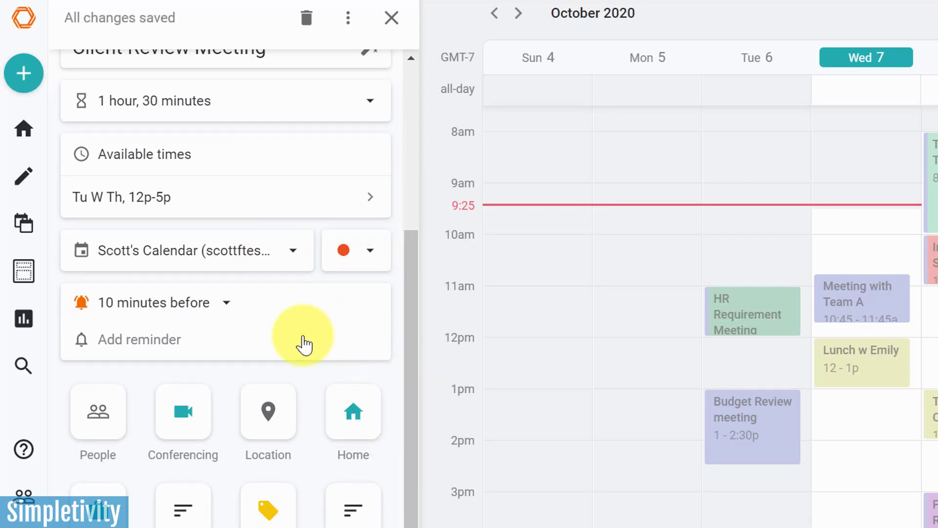
- Set the template's reminder to 30 minutes before
{"action": "left_click", "coordinate": [202, 313]}
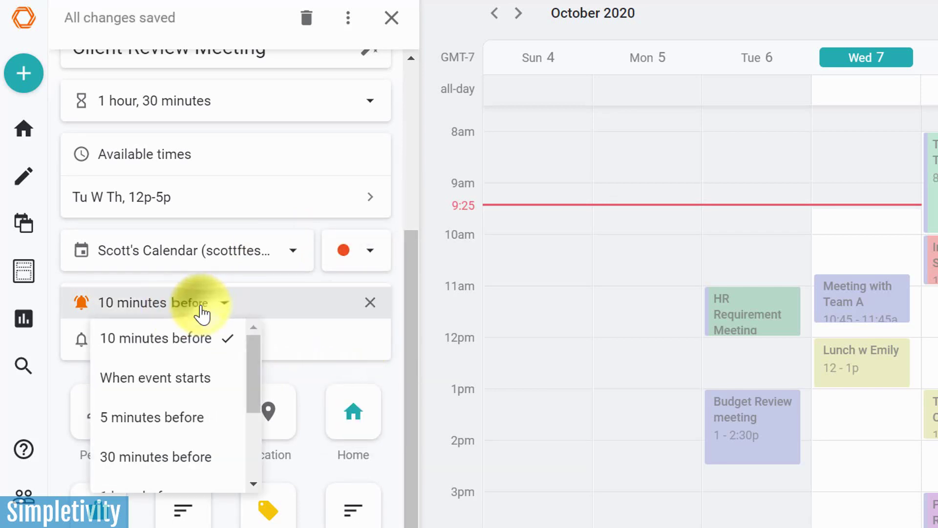
{"action": "left_click", "coordinate": [149, 464]}
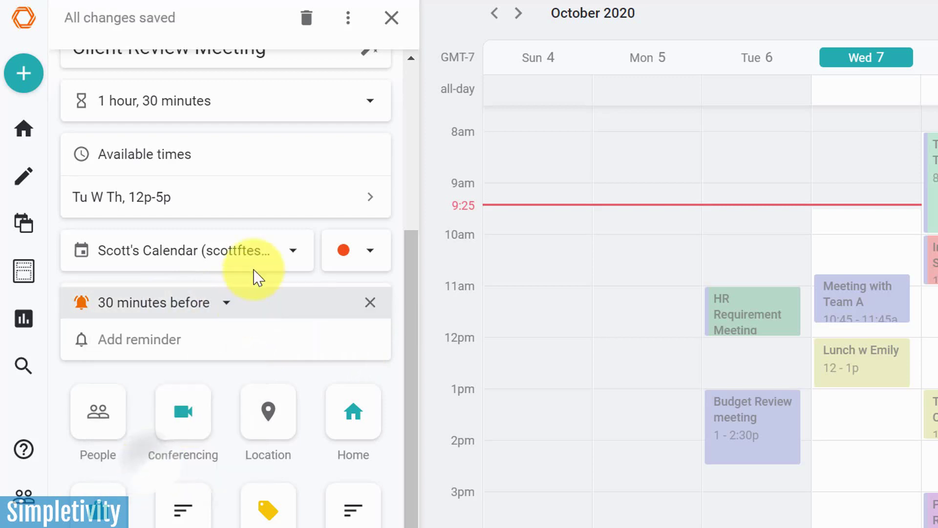
{"action": "scroll", "coordinate": [230, 178], "scroll_direction": "up", "scroll_amount": 5}
{"action": "scroll", "coordinate": [230, 171], "scroll_direction": "down", "scroll_amount": 5}
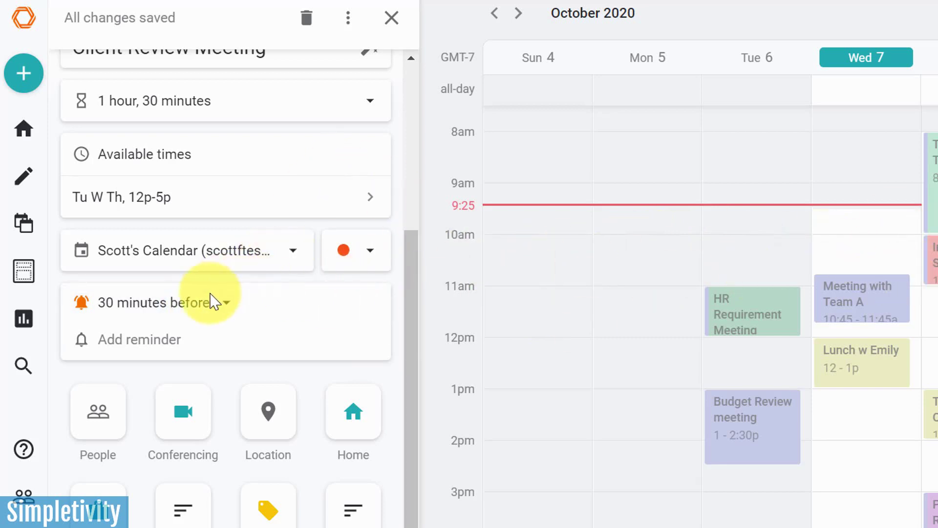
- Add the videolink.com conferencing location with a password note, then close the template editor
{"action": "scroll", "coordinate": [251, 288], "scroll_direction": "up", "scroll_amount": 5}
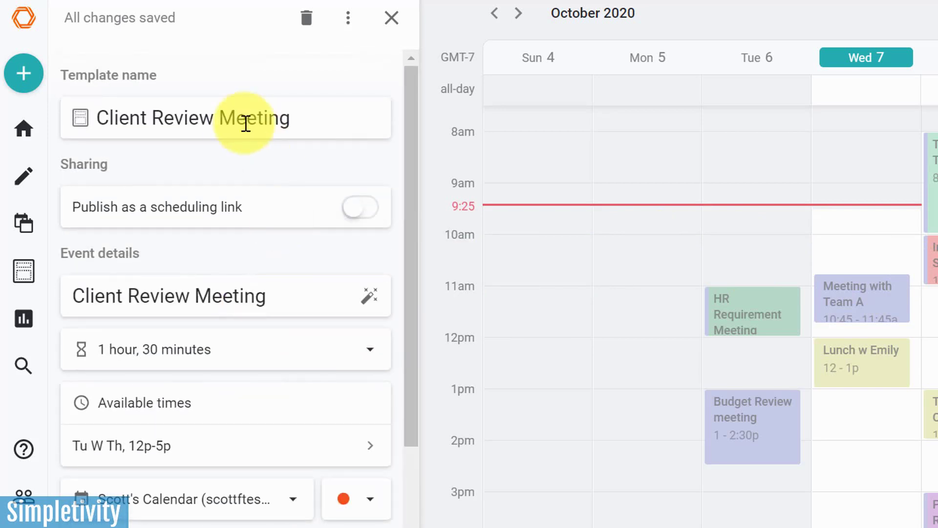
{"action": "scroll", "coordinate": [247, 121], "scroll_direction": "down", "scroll_amount": 5}
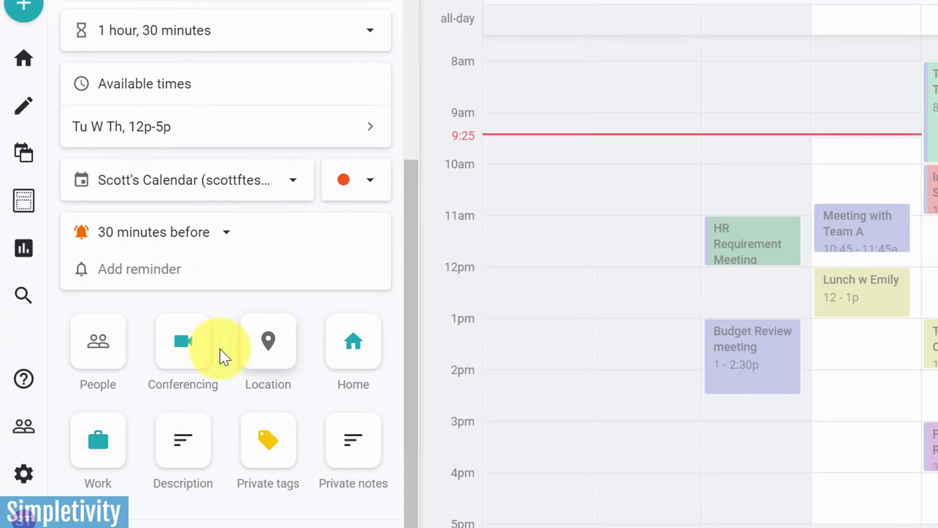
{"action": "left_click", "coordinate": [194, 344]}
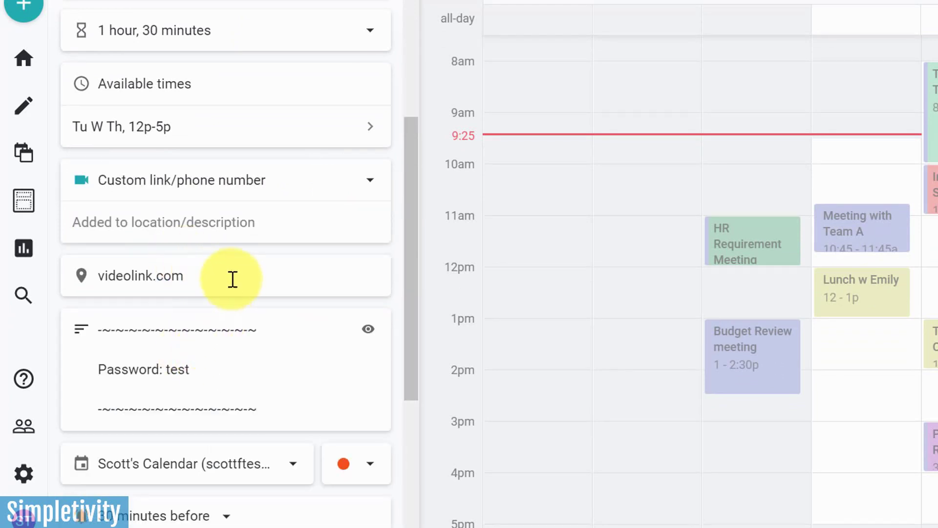
{"action": "scroll", "coordinate": [218, 305], "scroll_direction": "up", "scroll_amount": 1}
{"action": "scroll", "coordinate": [218, 299], "scroll_direction": "down", "scroll_amount": 3}
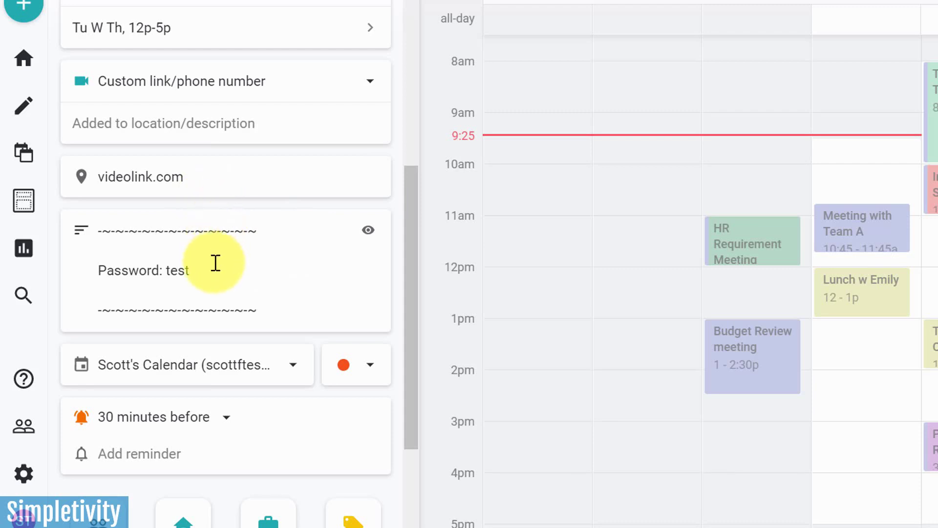
{"action": "scroll", "coordinate": [215, 263], "scroll_direction": "down", "scroll_amount": 4}
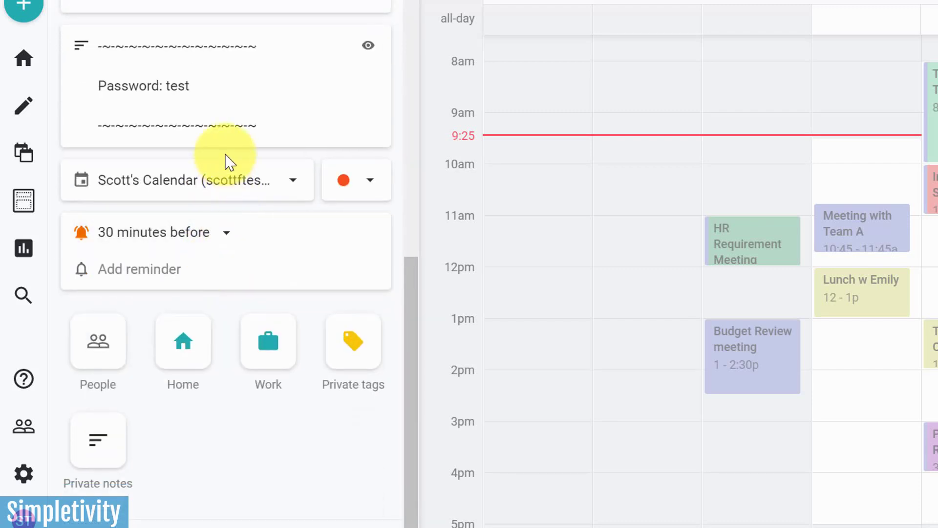
{"action": "scroll", "coordinate": [225, 162], "scroll_direction": "up", "scroll_amount": 10}
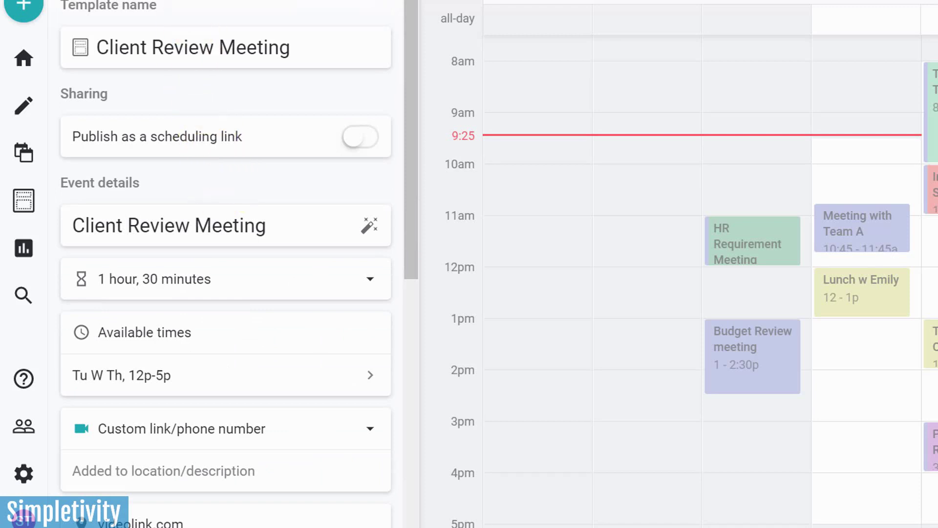
{"action": "left_click", "coordinate": [392, 2]}
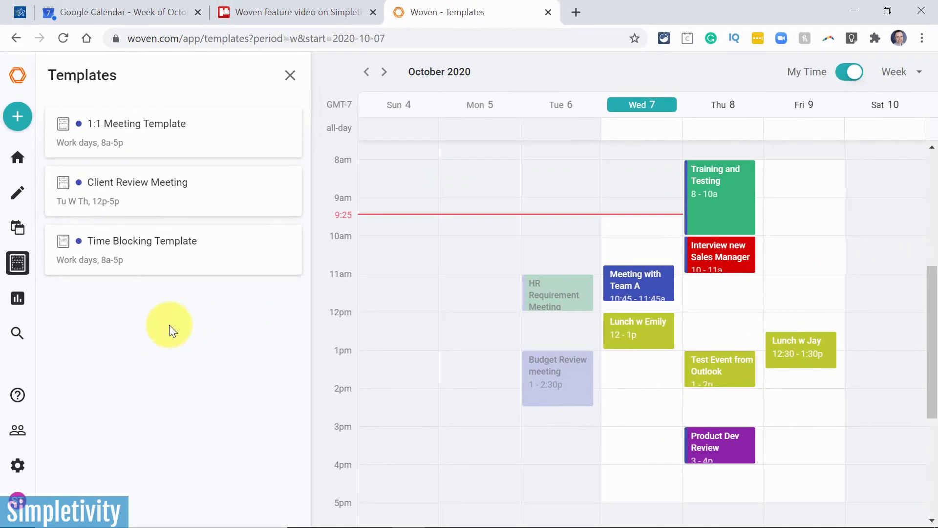
- Draft a new event from the + menu, based on the Client Review Meeting template
{"action": "left_click", "coordinate": [19, 117]}
{"action": "left_click", "coordinate": [110, 125]}
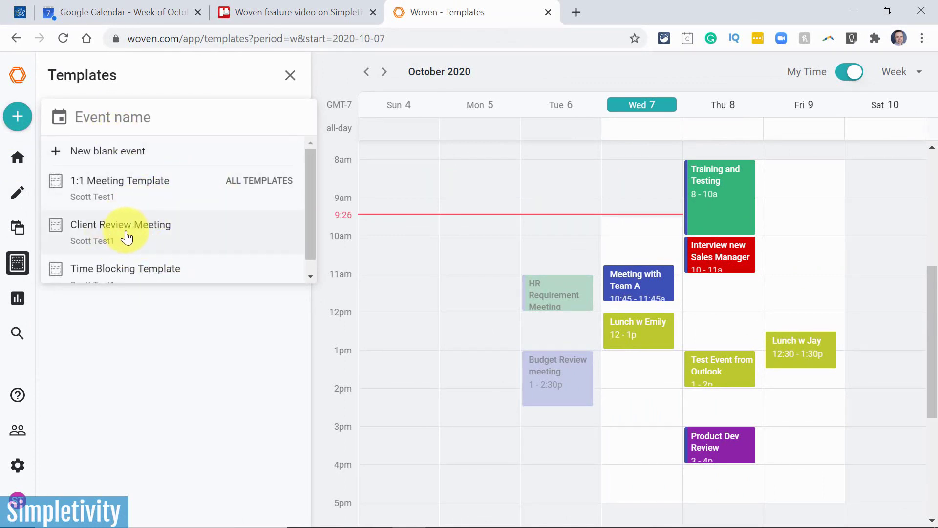
{"action": "left_click", "coordinate": [123, 233]}
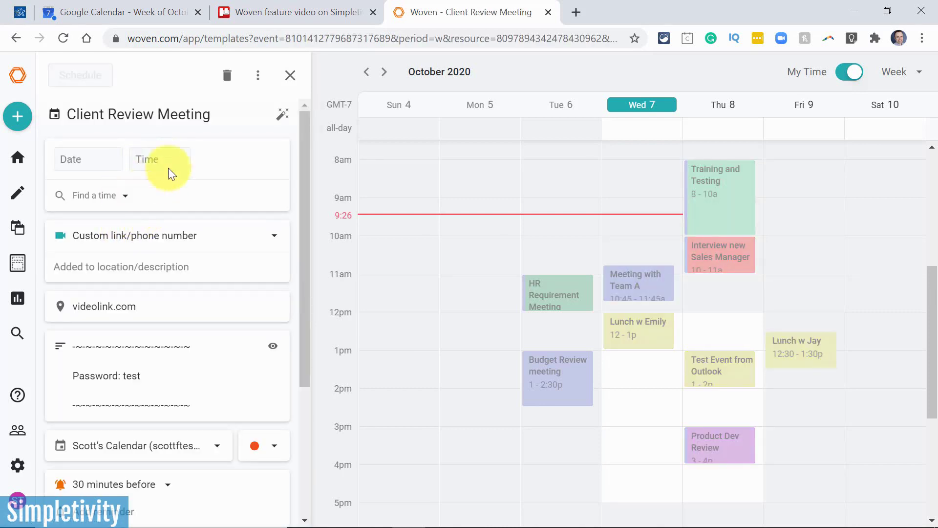
- Check next week's availability, then return to the current week
{"action": "scroll", "coordinate": [139, 371], "scroll_direction": "down", "scroll_amount": 4}
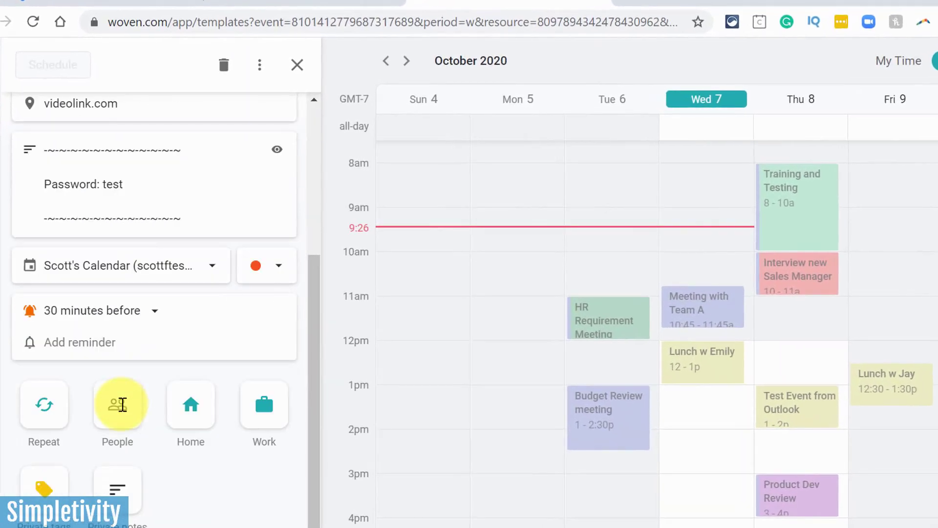
{"action": "scroll", "coordinate": [122, 405], "scroll_direction": "up", "scroll_amount": 5}
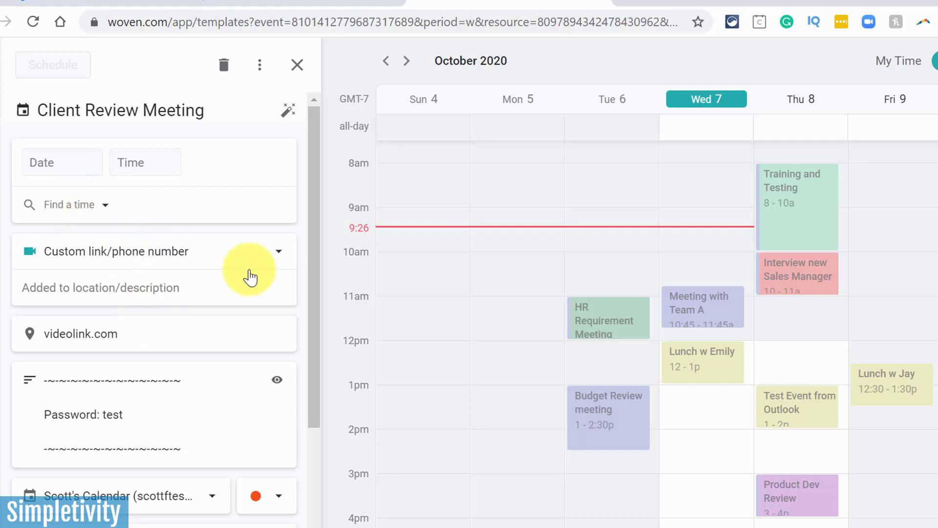
{"action": "scroll", "coordinate": [574, 348], "scroll_direction": "down", "scroll_amount": 2}
{"action": "scroll", "coordinate": [574, 348], "scroll_direction": "down", "scroll_amount": 1}
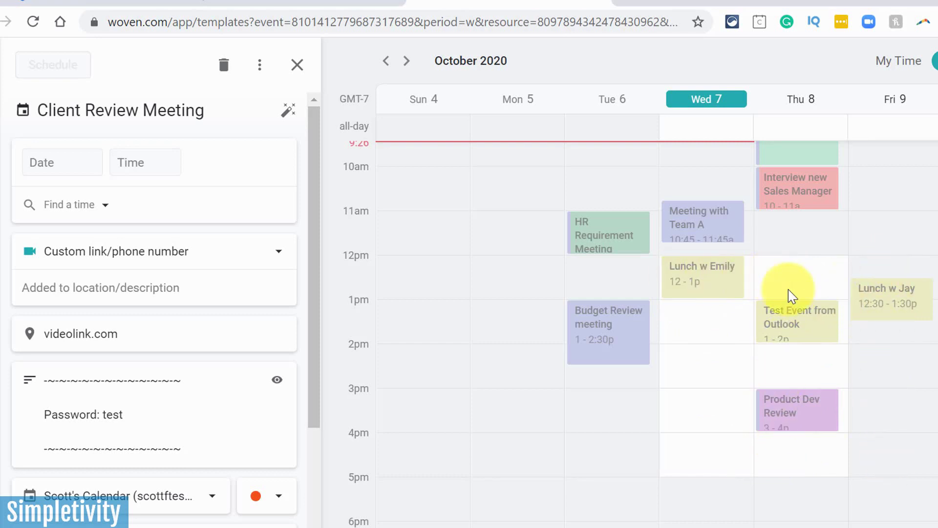
{"action": "left_click", "coordinate": [407, 61]}
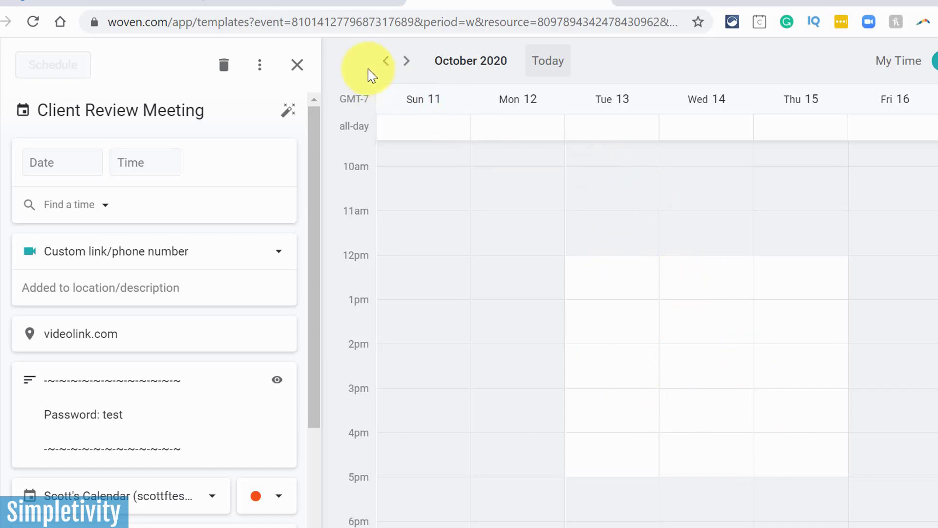
{"action": "left_click", "coordinate": [386, 62]}
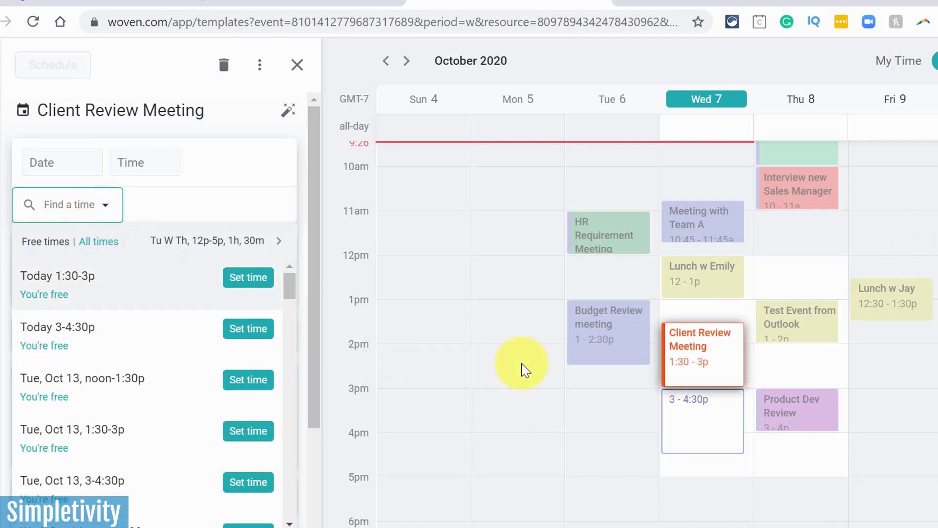
- Use today's free 3–4:30pm slot on Wednesday, October 7, and schedule the meeting
{"action": "mouse_move", "coordinate": [704, 366]}
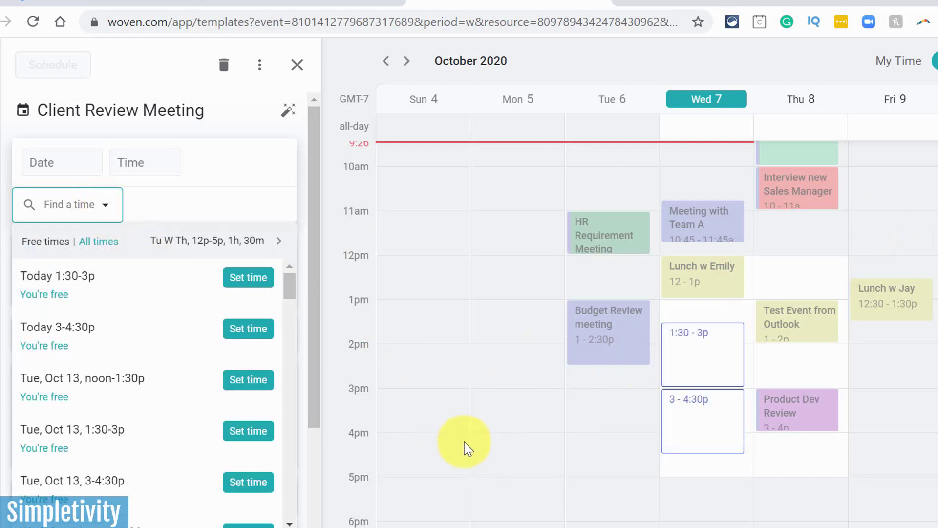
{"action": "mouse_move", "coordinate": [698, 425]}
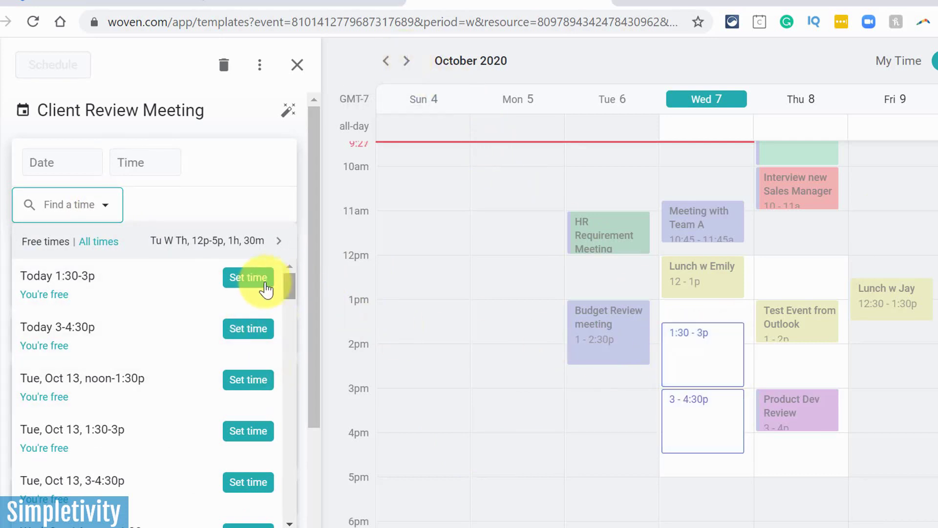
{"action": "scroll", "coordinate": [157, 444], "scroll_direction": "down", "scroll_amount": 3}
{"action": "scroll", "coordinate": [142, 395], "scroll_direction": "down", "scroll_amount": 3}
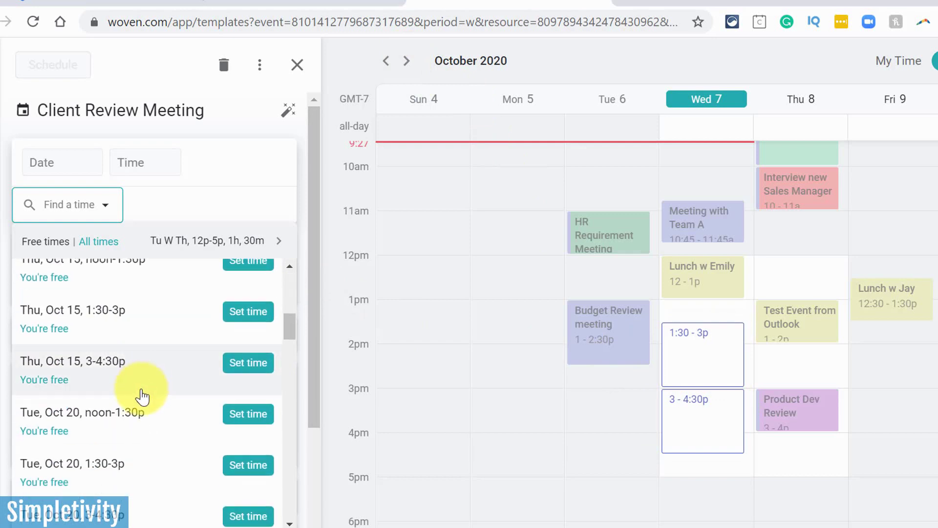
{"action": "scroll", "coordinate": [142, 391], "scroll_direction": "up", "scroll_amount": 9}
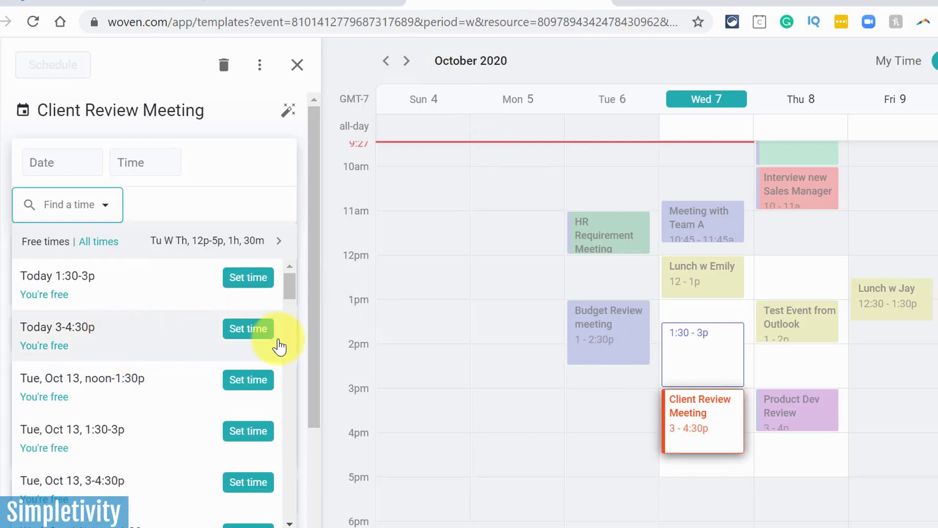
{"action": "left_click", "coordinate": [249, 332]}
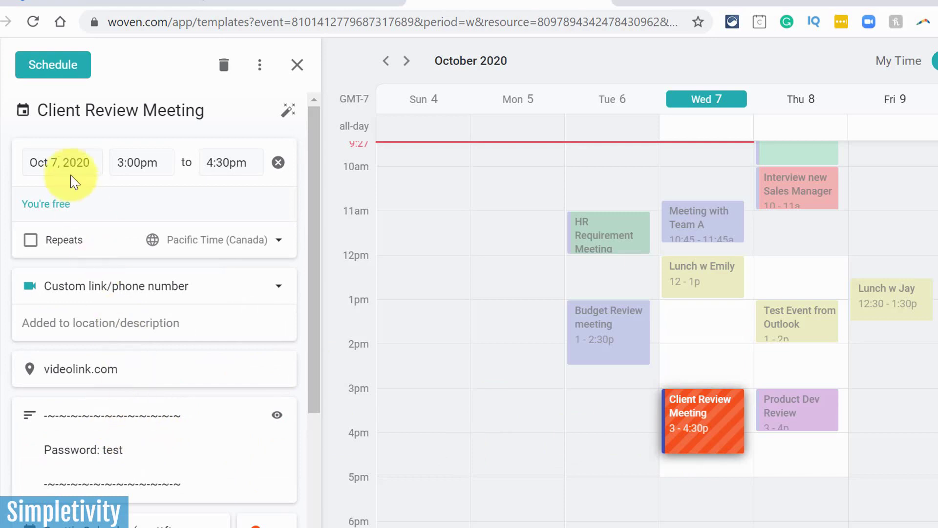
{"action": "left_click", "coordinate": [53, 66]}
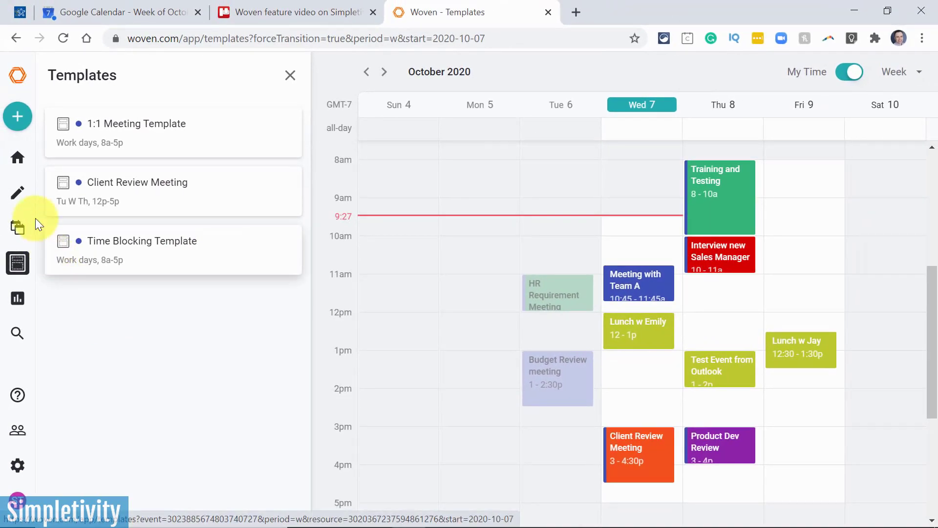
- Go to Woven Home and show the creation options: New event, scheduling links, Group poll, Template
{"action": "left_click", "coordinate": [18, 157]}
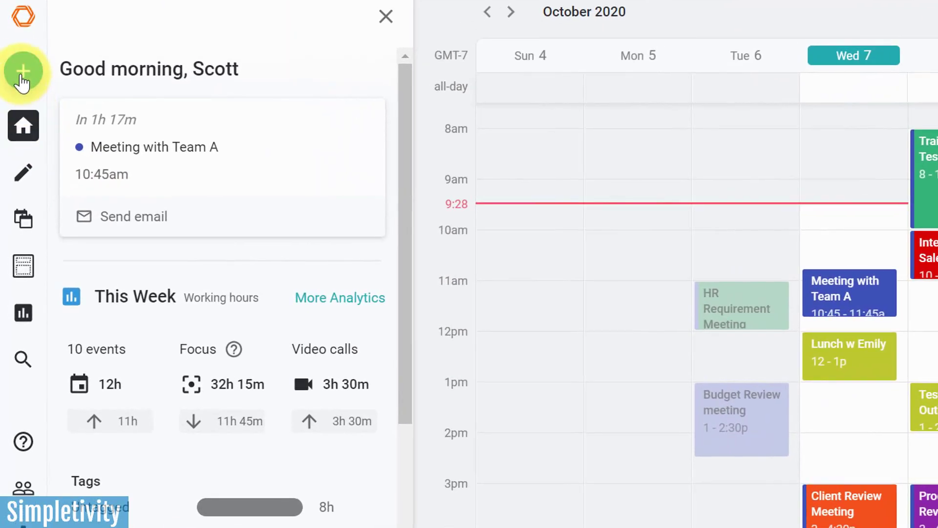
{"action": "left_click", "coordinate": [22, 74]}
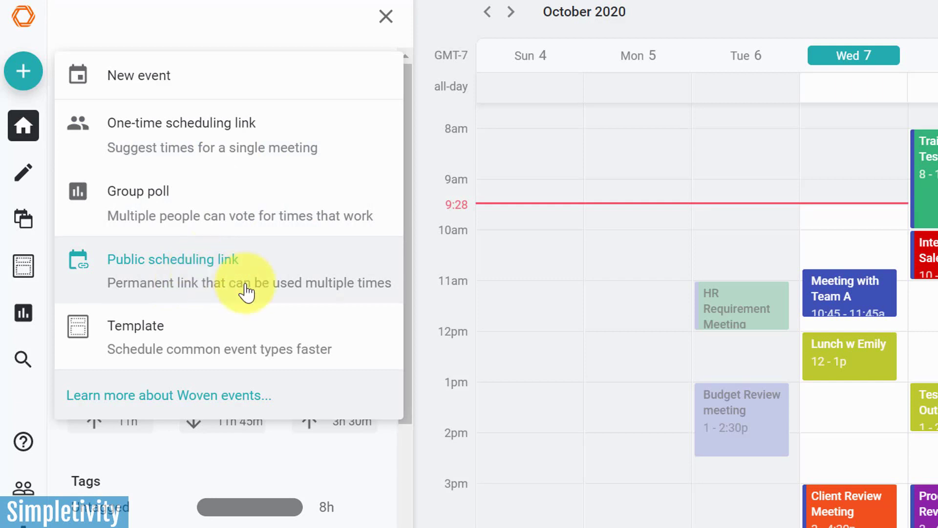
- Create a new public scheduling link from the Interview with Scott template
{"action": "left_click", "coordinate": [204, 267]}
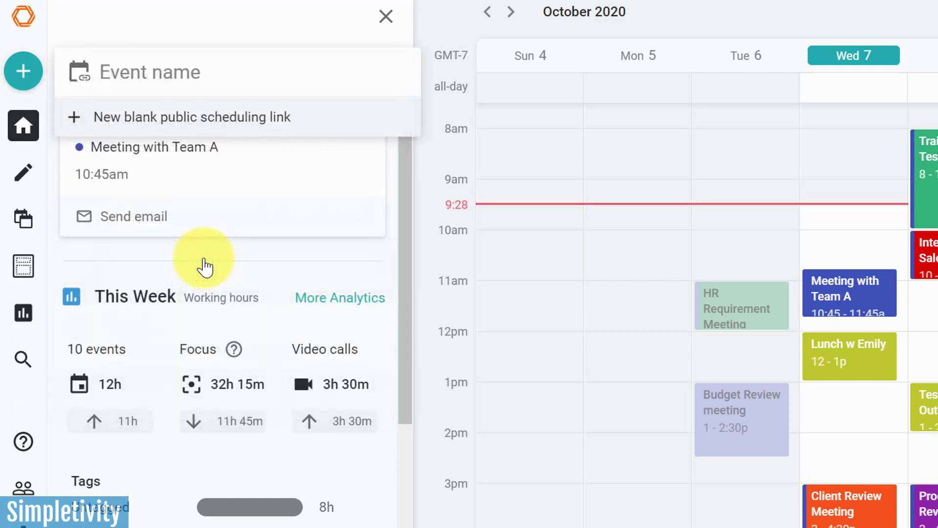
{"action": "type", "text": "Interview with Scott"}
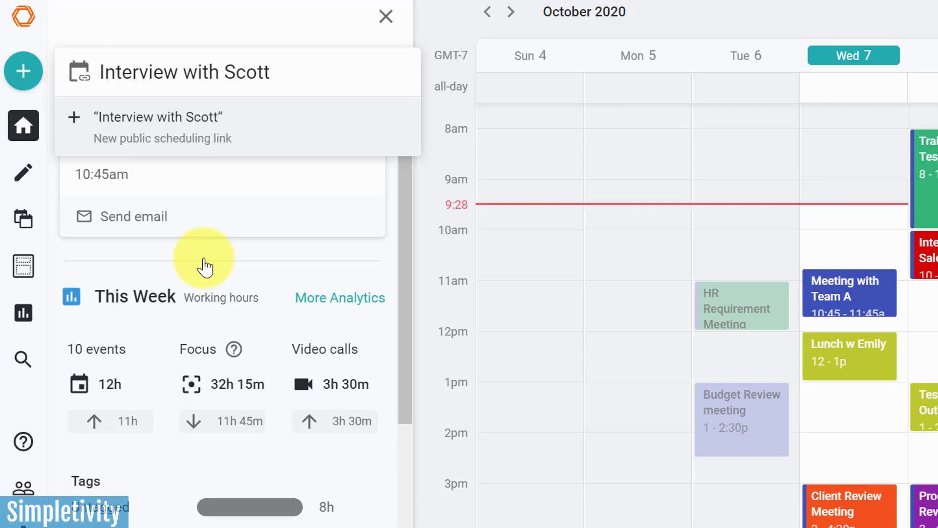
{"action": "key", "text": "Return"}
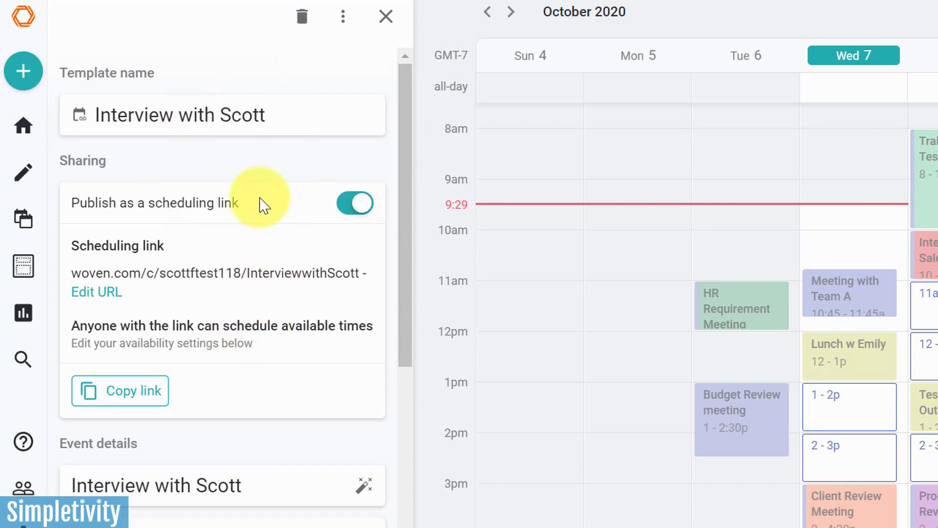
- Change the meeting duration from 1 hour to 45 minutes
{"action": "scroll", "coordinate": [244, 239], "scroll_direction": "down", "scroll_amount": 8}
{"action": "scroll", "coordinate": [244, 239], "scroll_direction": "up", "scroll_amount": 8}
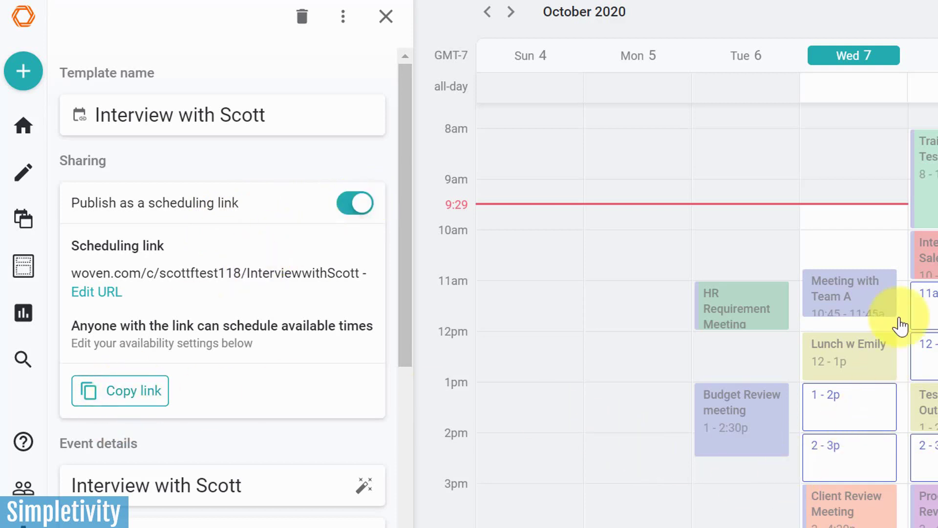
{"action": "scroll", "coordinate": [216, 322], "scroll_direction": "down", "scroll_amount": 2}
{"action": "scroll", "coordinate": [216, 322], "scroll_direction": "down", "scroll_amount": 4}
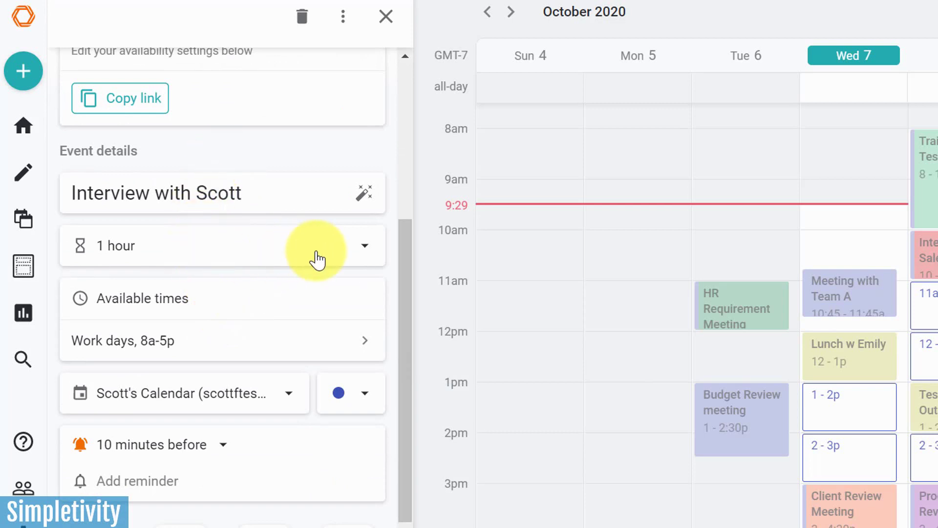
{"action": "left_click", "coordinate": [365, 250]}
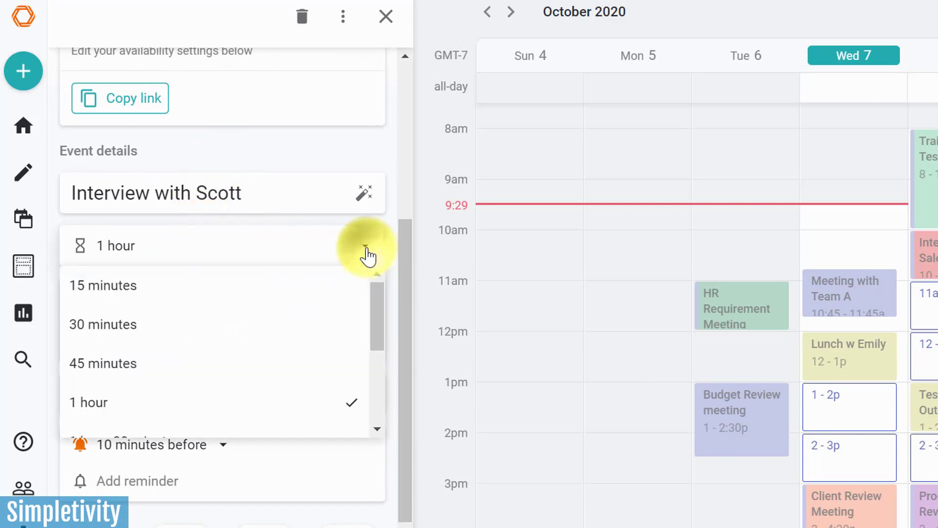
{"action": "left_click", "coordinate": [79, 367]}
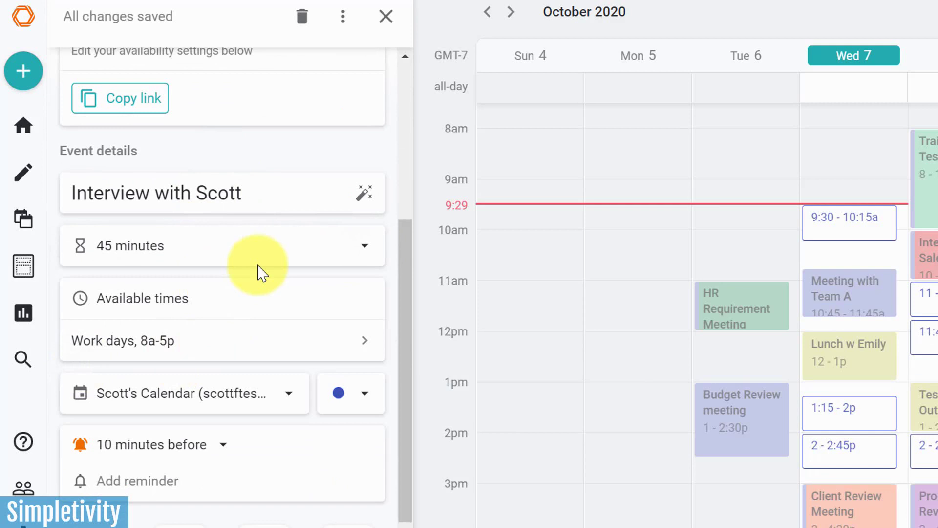
{"action": "scroll", "coordinate": [257, 273], "scroll_direction": "down", "scroll_amount": 2}
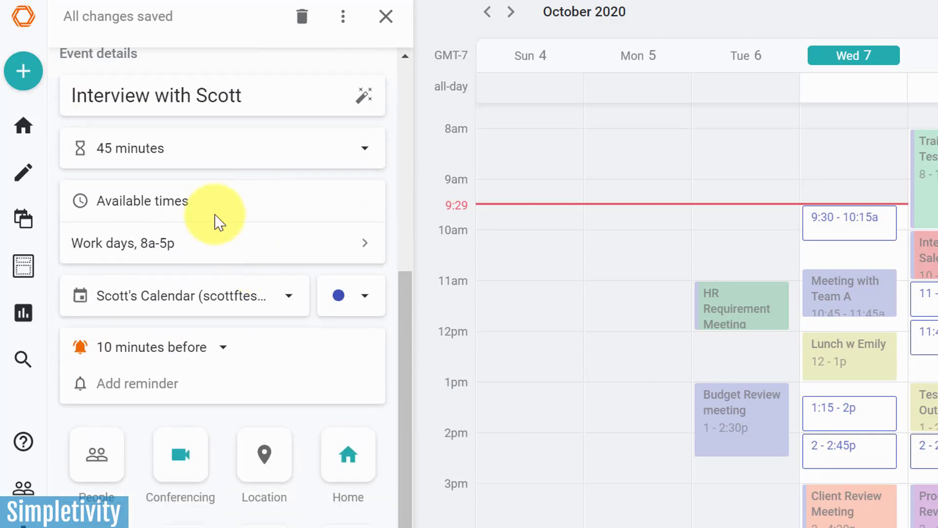
- In Available times, make availability start at 11:00am
{"action": "left_click", "coordinate": [366, 252]}
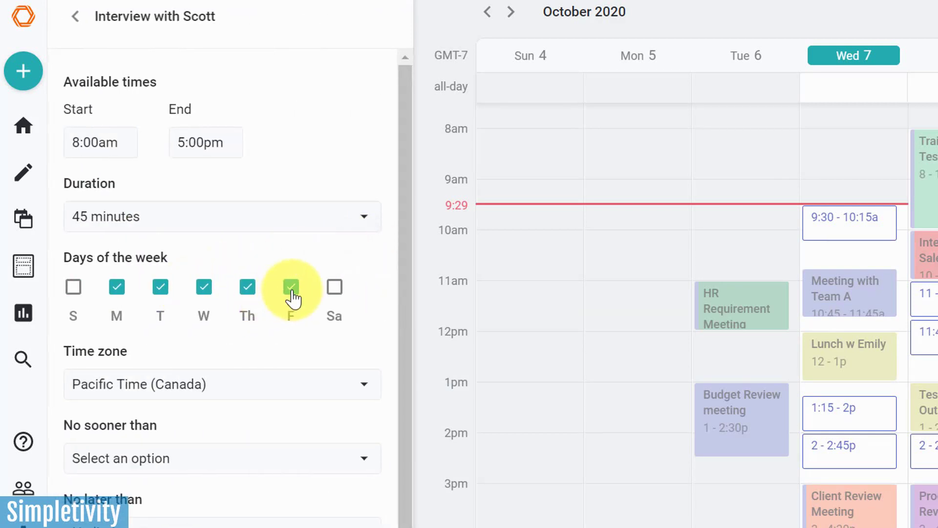
{"action": "left_click", "coordinate": [92, 142]}
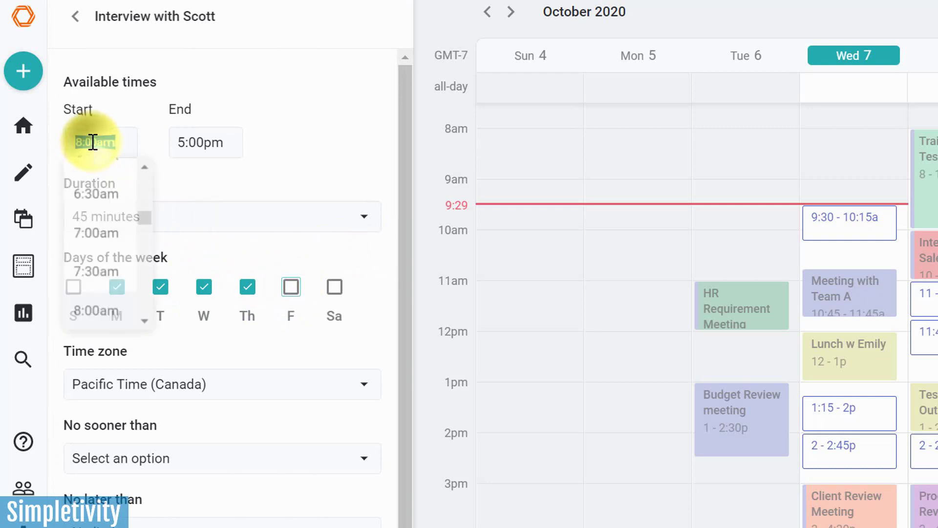
{"action": "scroll", "coordinate": [111, 223], "scroll_direction": "down", "scroll_amount": 2}
{"action": "scroll", "coordinate": [110, 224], "scroll_direction": "down", "scroll_amount": 5}
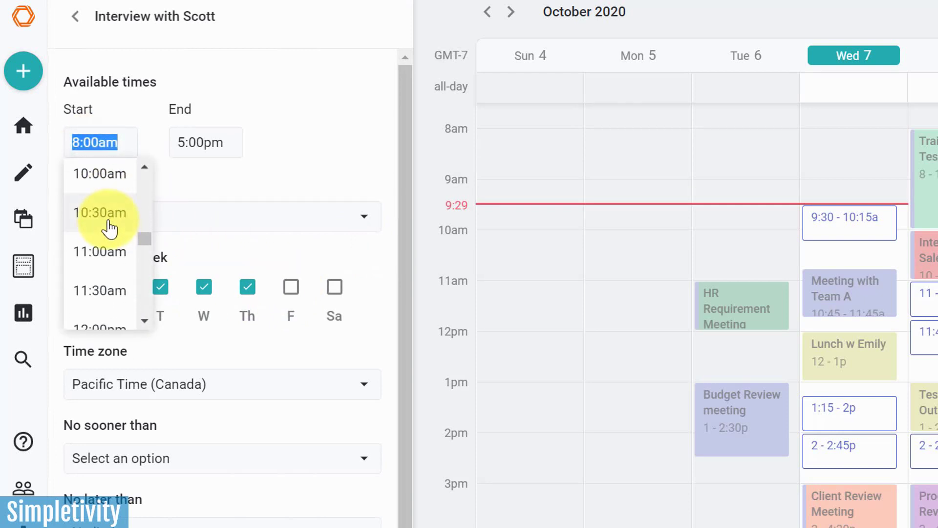
{"action": "left_click", "coordinate": [96, 255]}
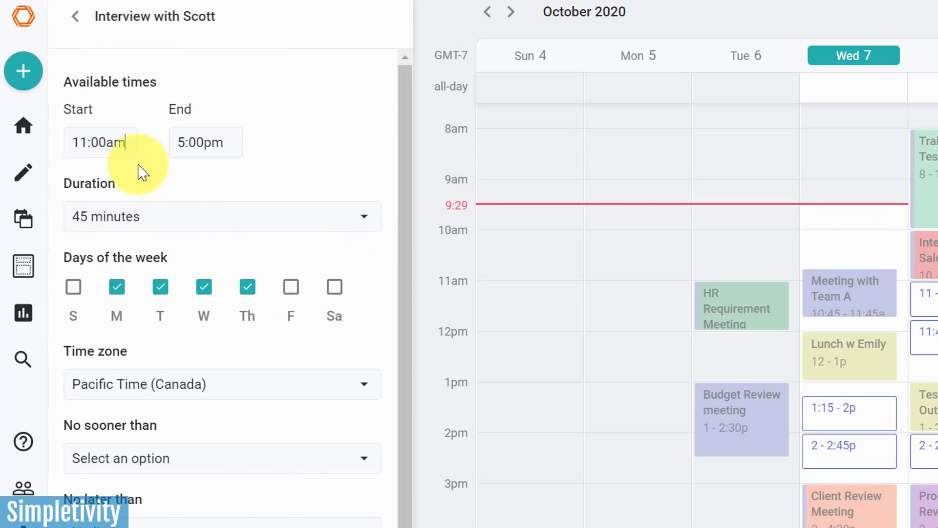
{"action": "scroll", "coordinate": [253, 221], "scroll_direction": "down", "scroll_amount": 1}
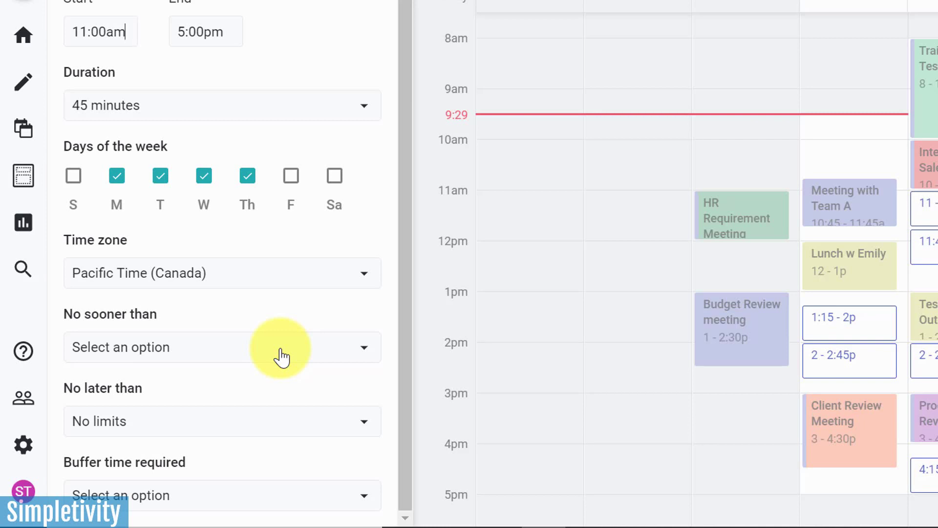
- Require at least 2 hours' booking notice and allow bookings only within the next 2 weeks
{"action": "left_click", "coordinate": [282, 358]}
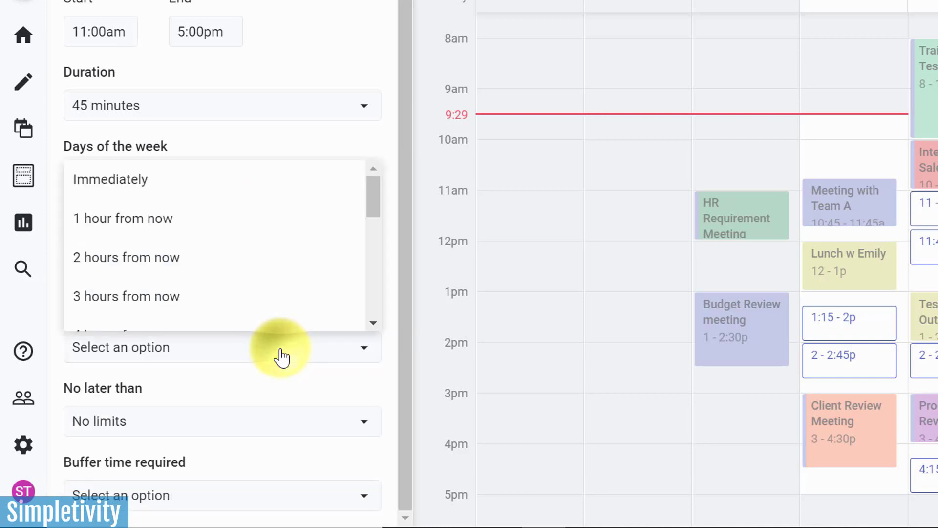
{"action": "left_click", "coordinate": [134, 261]}
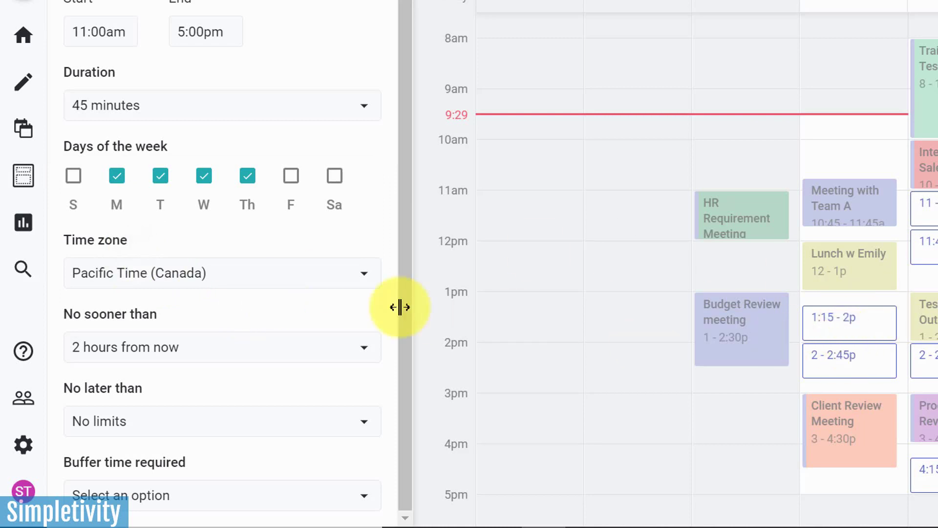
{"action": "left_click", "coordinate": [190, 430]}
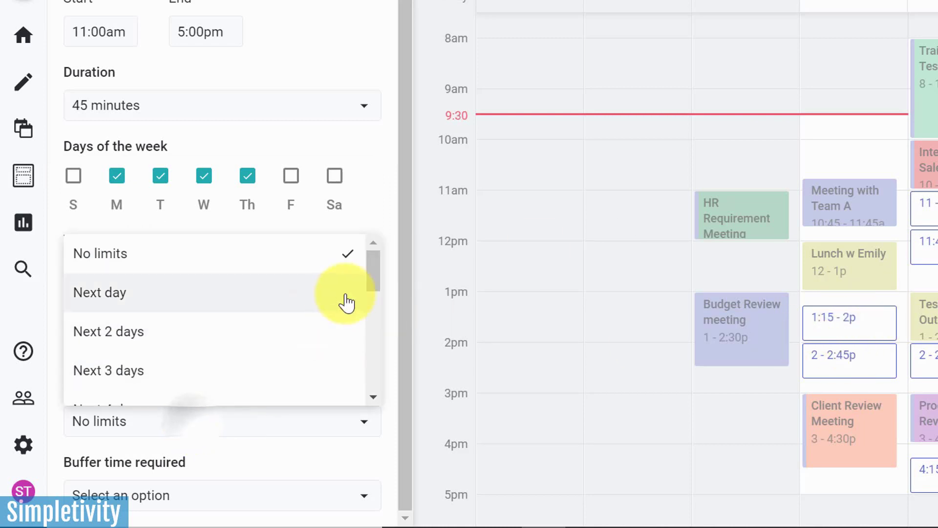
{"action": "left_click_drag", "start_coordinate": [373, 263], "coordinate": [368, 373]}
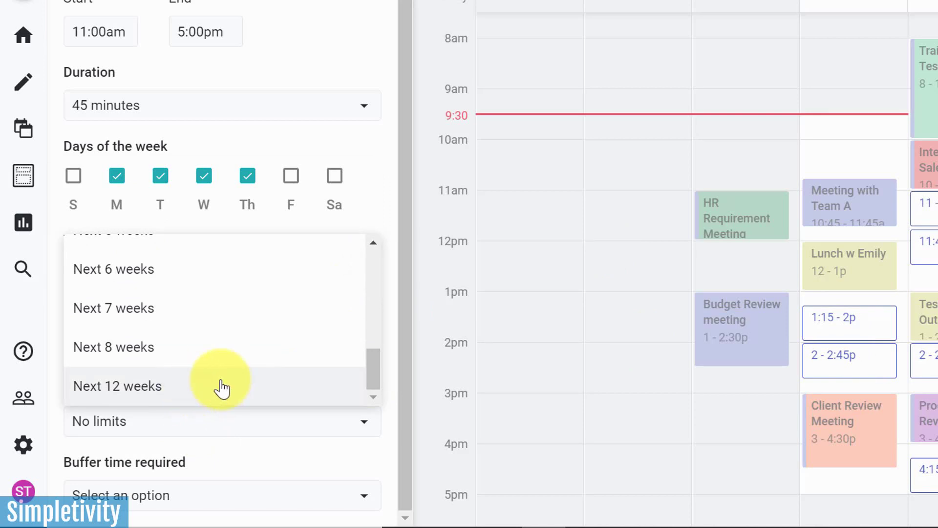
{"action": "left_click_drag", "start_coordinate": [375, 374], "coordinate": [373, 318]}
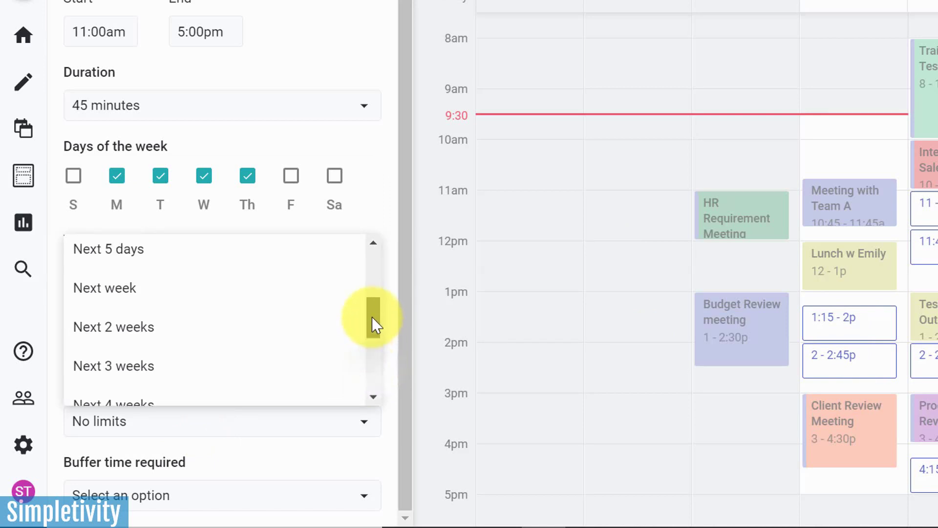
{"action": "left_click", "coordinate": [155, 337]}
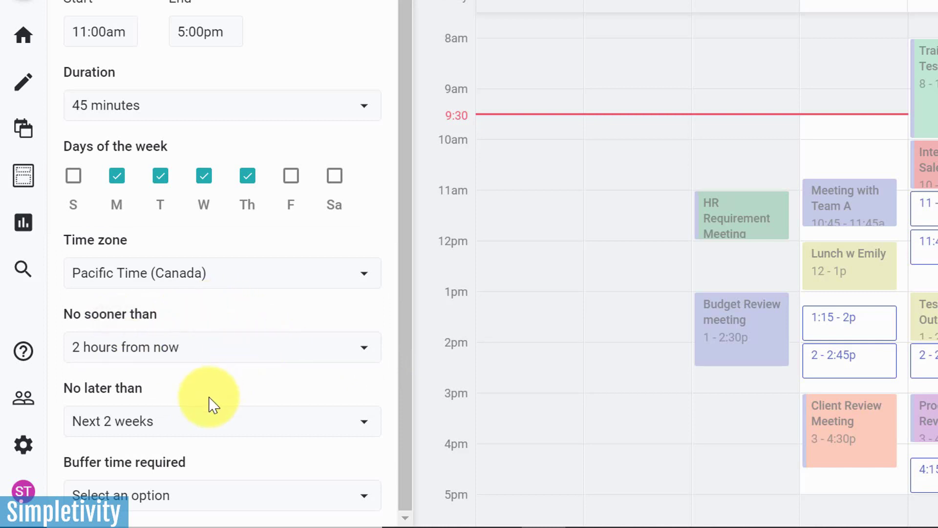
{"action": "scroll", "coordinate": [215, 407], "scroll_direction": "up", "scroll_amount": 1}
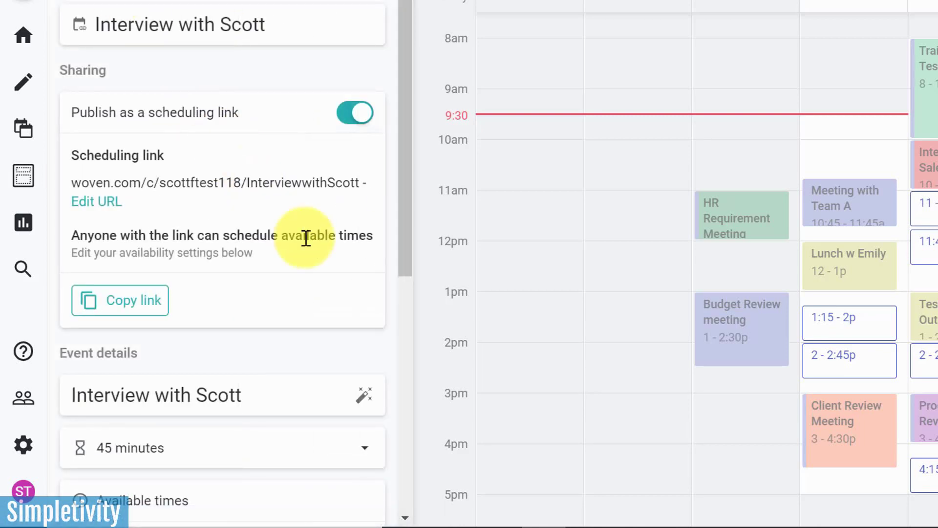
- Copy the Interview with Scott public link from the Sharing section
{"action": "scroll", "coordinate": [304, 247], "scroll_direction": "down", "scroll_amount": 5}
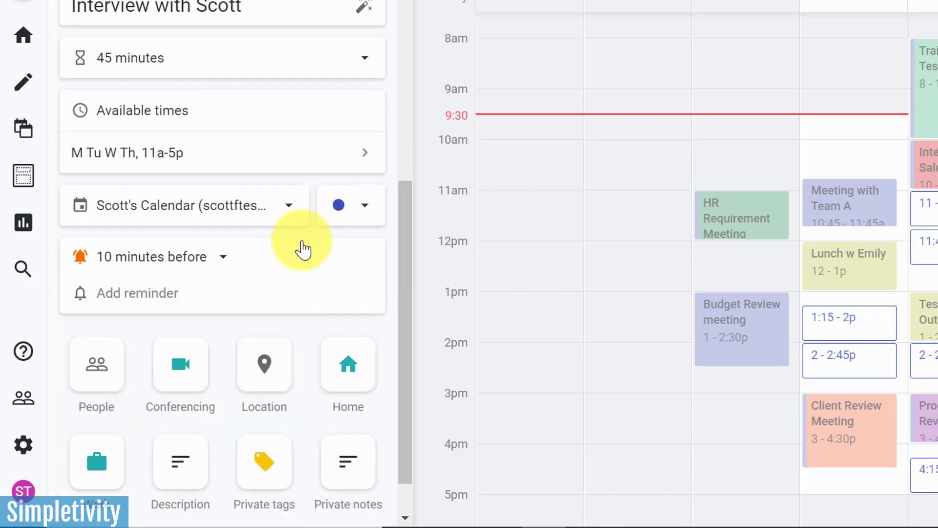
{"action": "scroll", "coordinate": [305, 257], "scroll_direction": "down", "scroll_amount": 1}
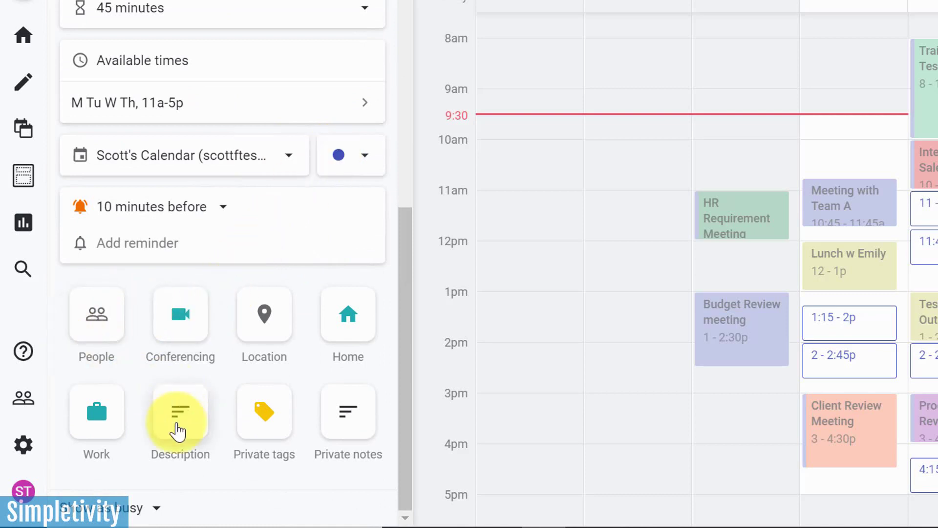
{"action": "scroll", "coordinate": [177, 430], "scroll_direction": "up", "scroll_amount": 9}
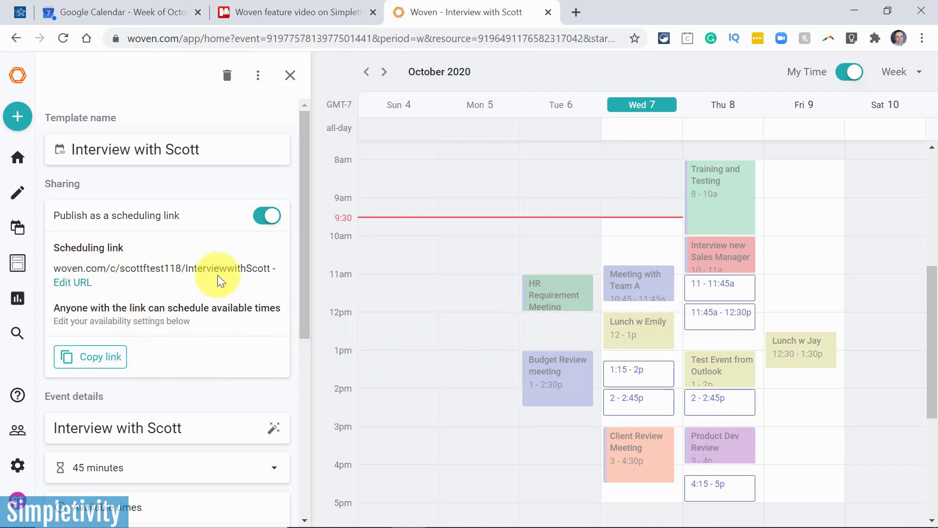
{"action": "left_click", "coordinate": [88, 356]}
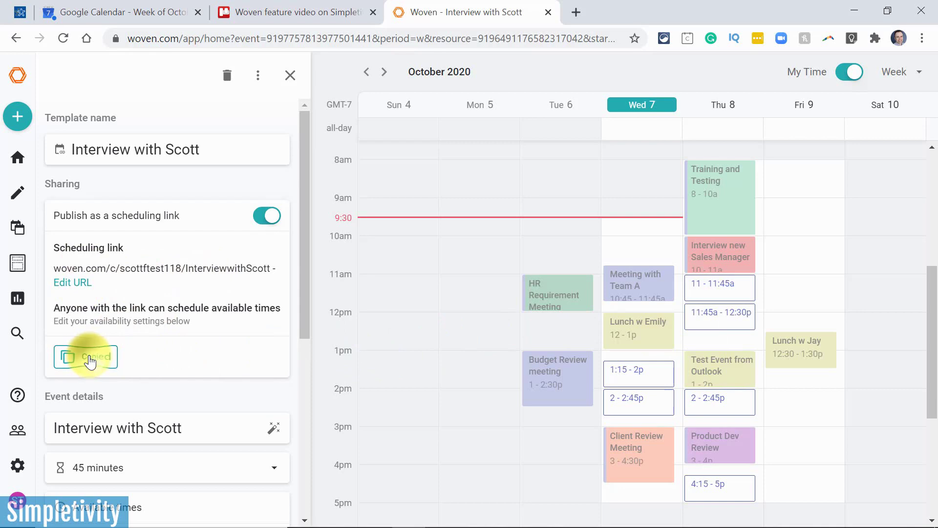
- Load the copied scheduling link in a new Chrome incognito window
{"action": "left_click", "coordinate": [922, 38]}
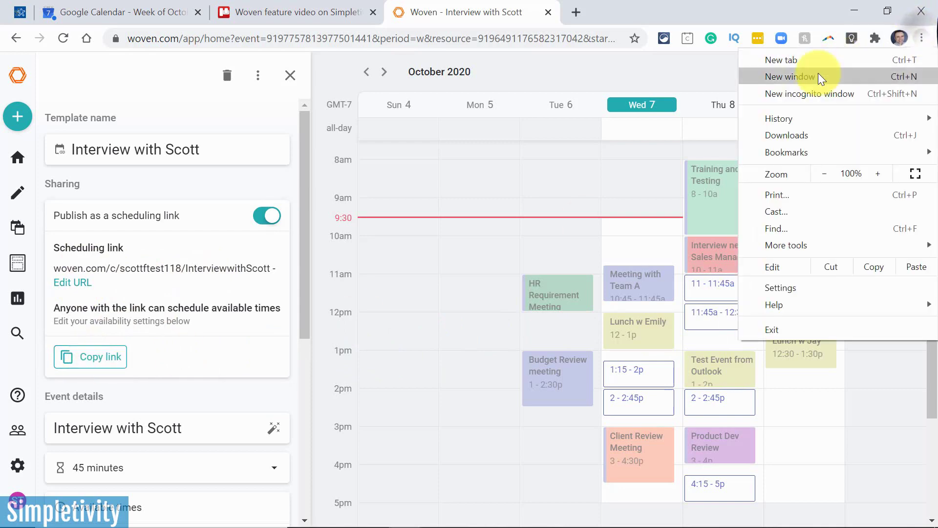
{"action": "left_click", "coordinate": [801, 90]}
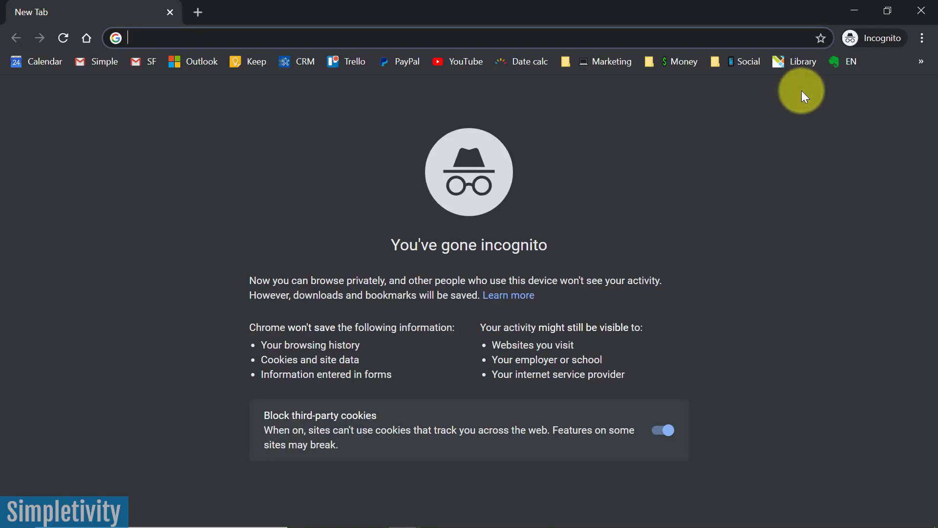
{"action": "key", "text": "ctrl+v"}
{"action": "key", "text": "Return"}
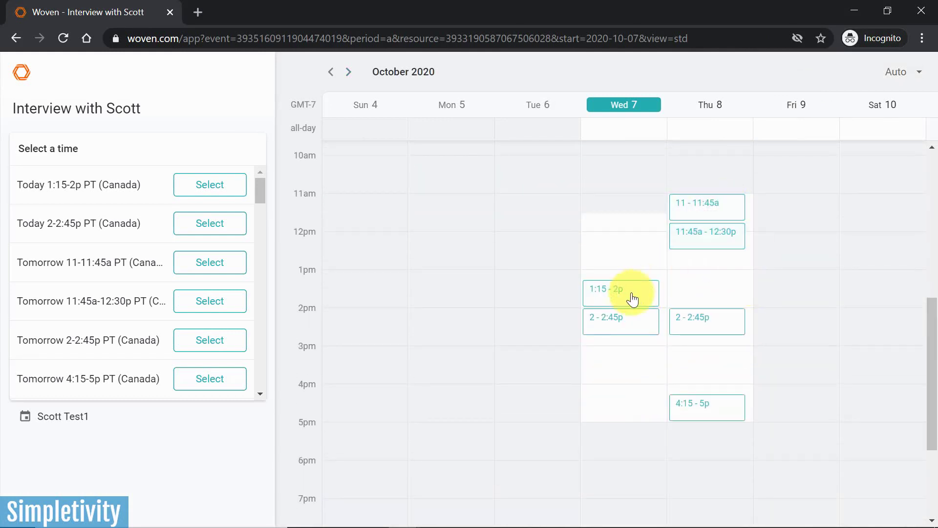
- Test-book the Thursday 2–2:45p slot, then cancel the contact dialog
{"action": "mouse_move", "coordinate": [711, 252]}
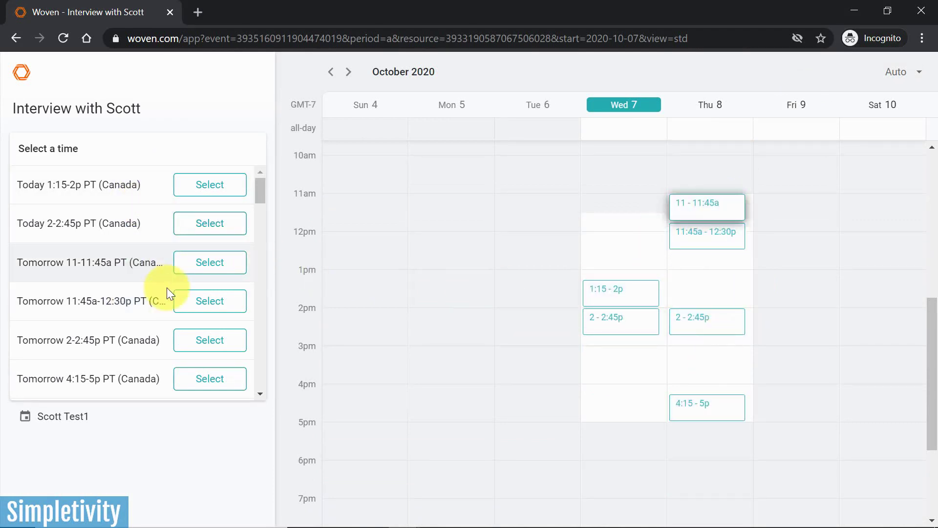
{"action": "left_click_drag", "start_coordinate": [260, 187], "coordinate": [231, 168]}
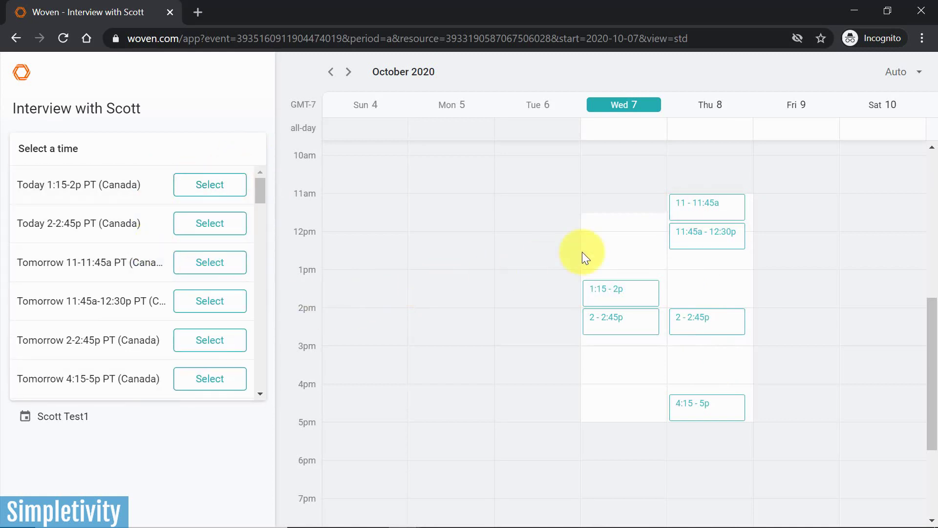
{"action": "left_click", "coordinate": [710, 326]}
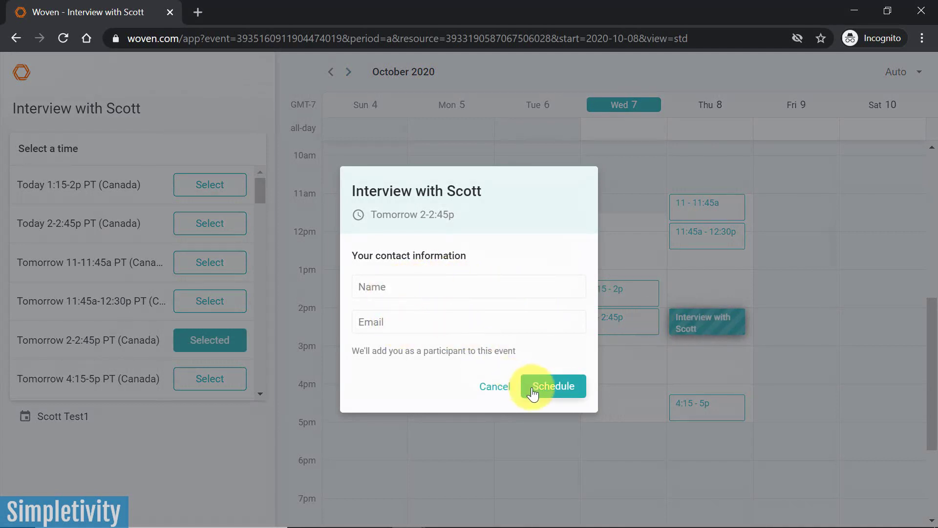
{"action": "left_click", "coordinate": [496, 387]}
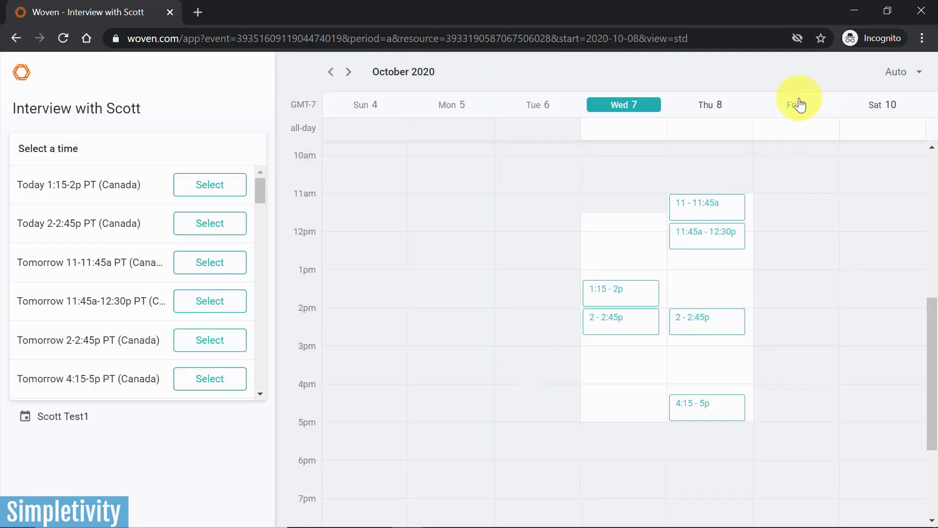
- Minimize the incognito window and return to Woven's Home overview
{"action": "left_click", "coordinate": [856, 15]}
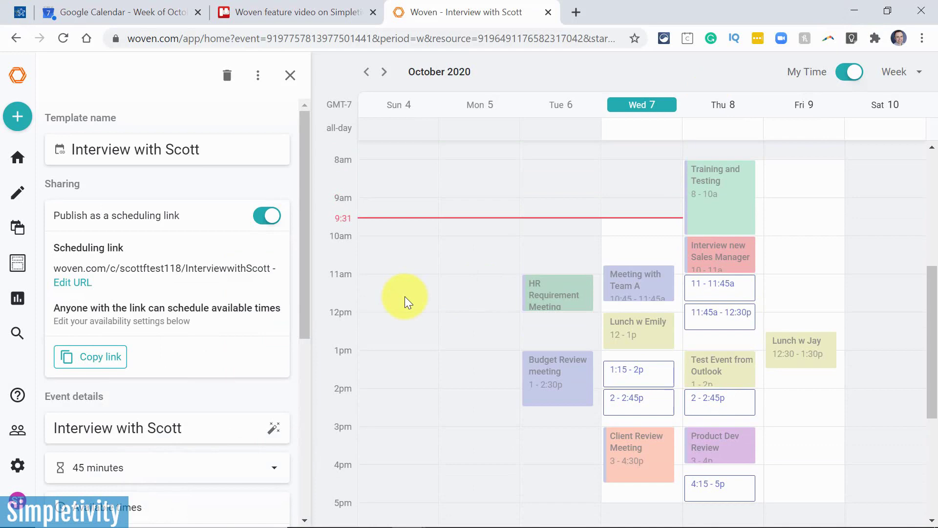
{"action": "left_click", "coordinate": [17, 157]}
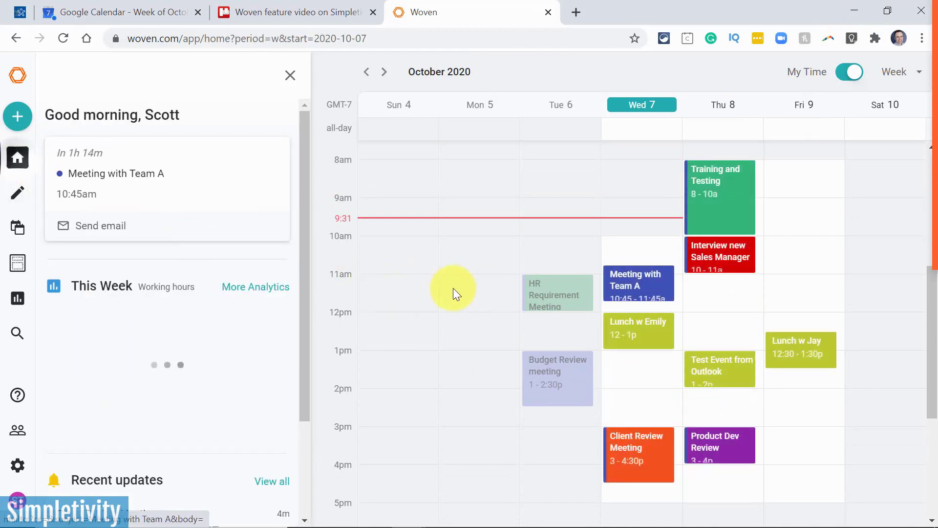